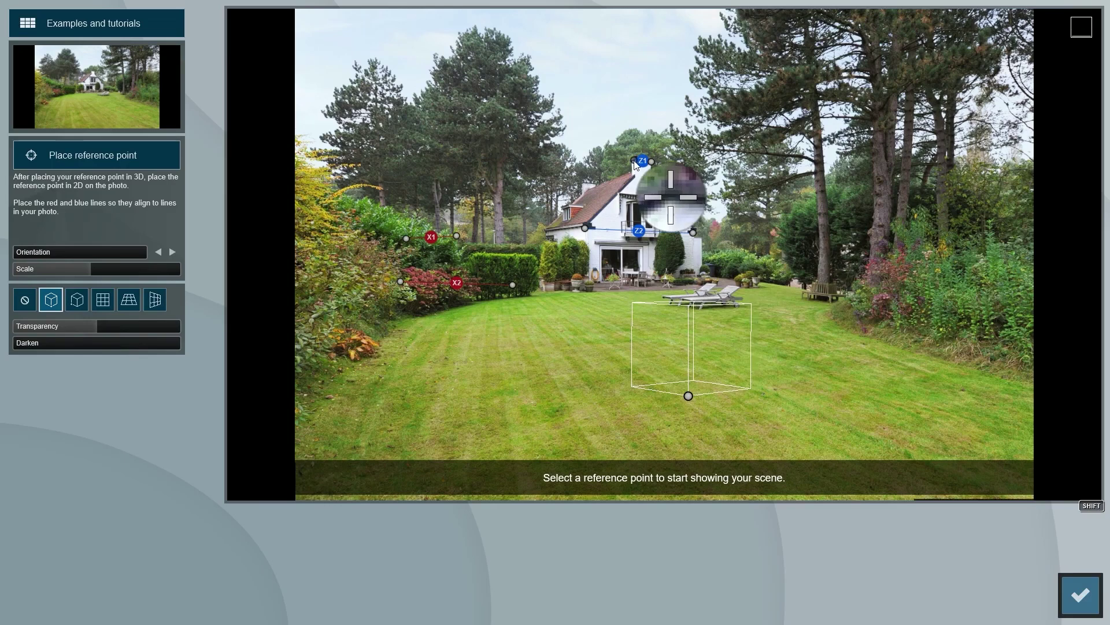
left_click_drag(87, 268, 81, 268)
left_click_drag(476, 301, 443, 289)
scroll(444, 290, "down", 2, "shift")
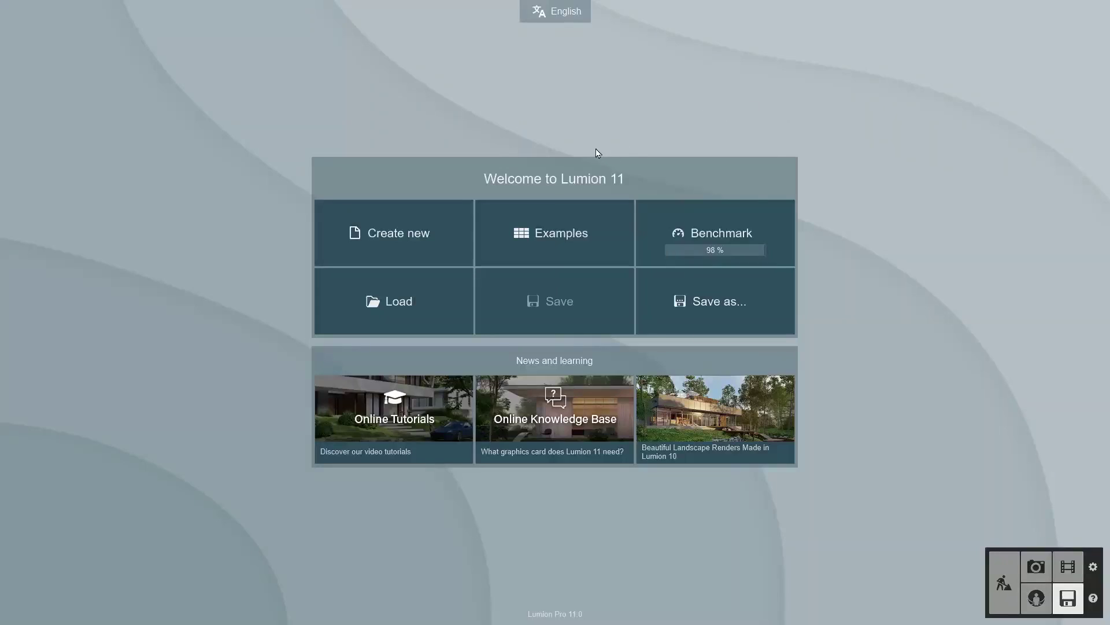
Open an example scene and hide its ENTOURAGE HOUSES, FOLIAGE and CARS & PEOPLE layers so only the house stands on the terrain
left_click(542, 230)
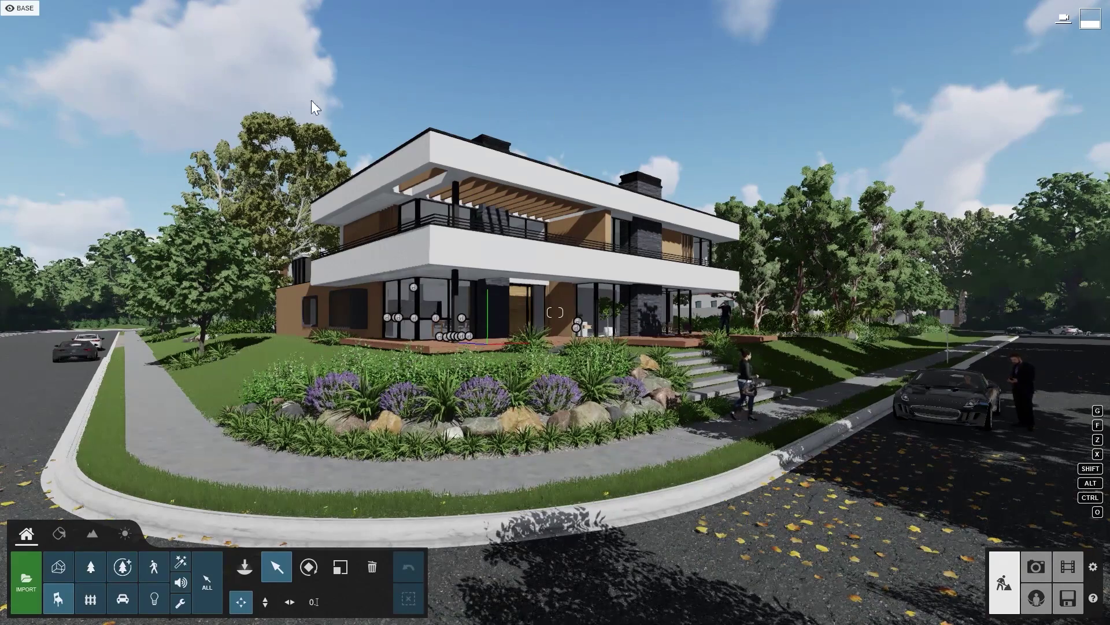
mouse_move(68, 28)
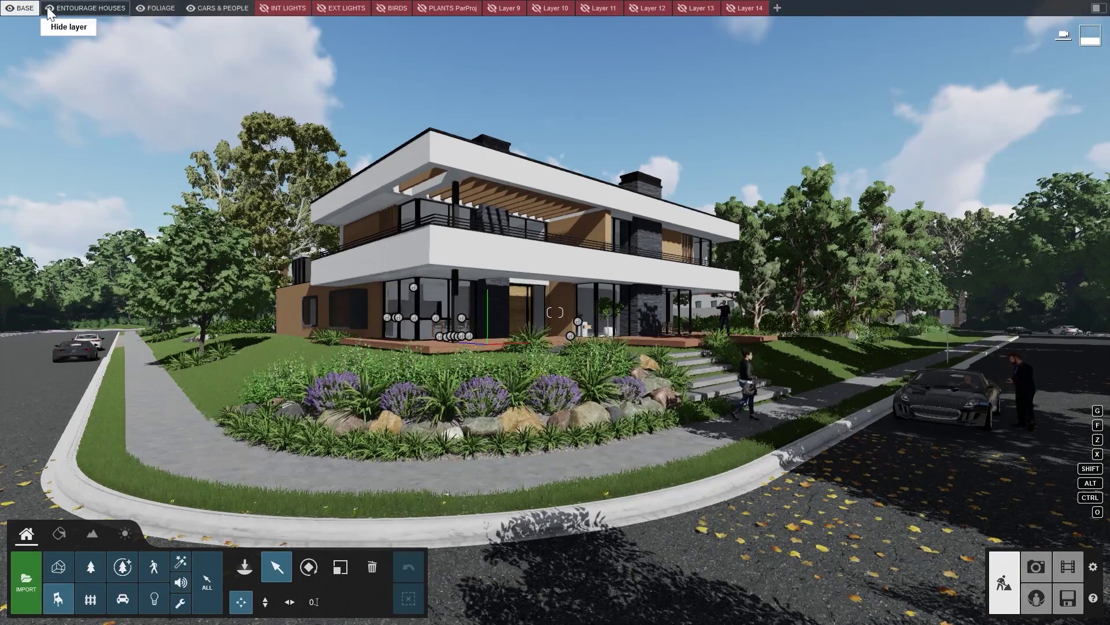
left_click(51, 8)
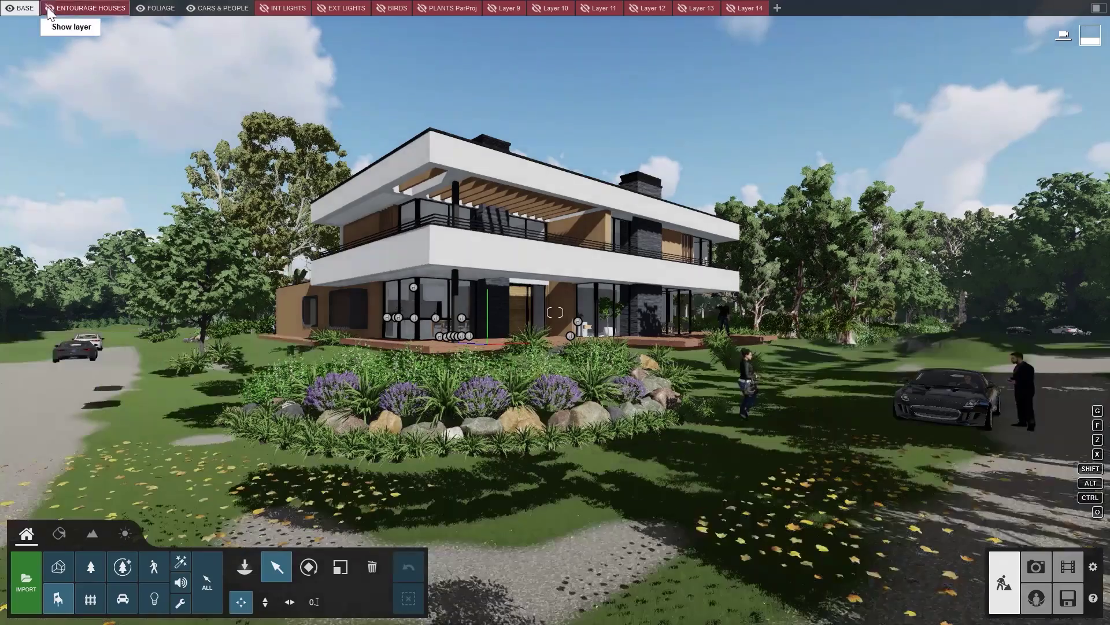
left_click(145, 13)
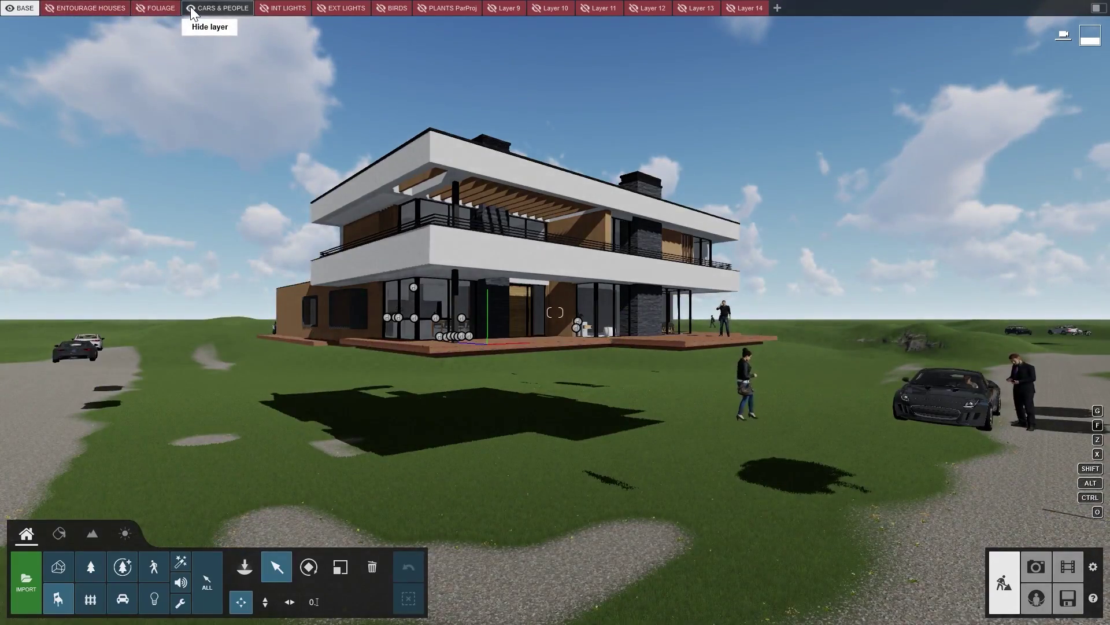
left_click(192, 9)
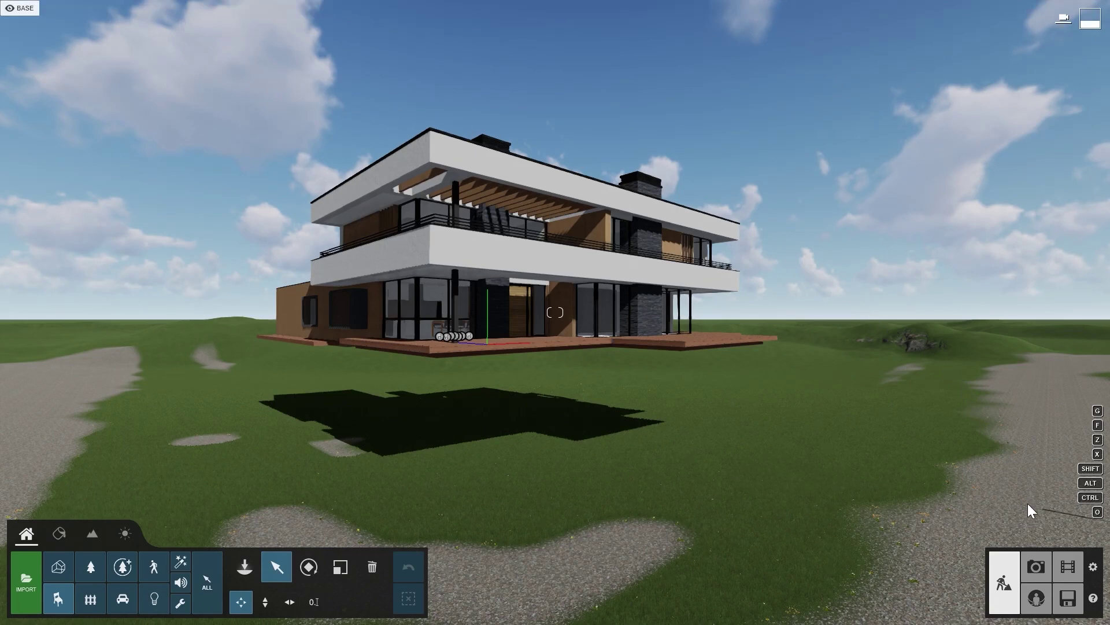
Store the current house view in photo slot 9 and give it a Photo Matching effect, opened for editing
left_click(1043, 566)
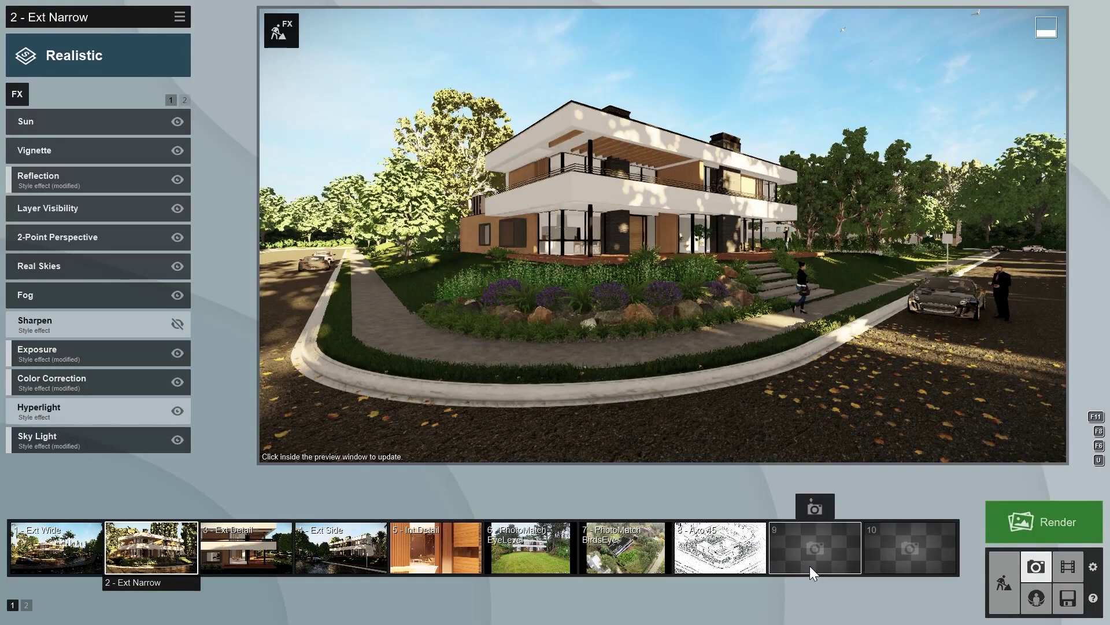
left_click(814, 510)
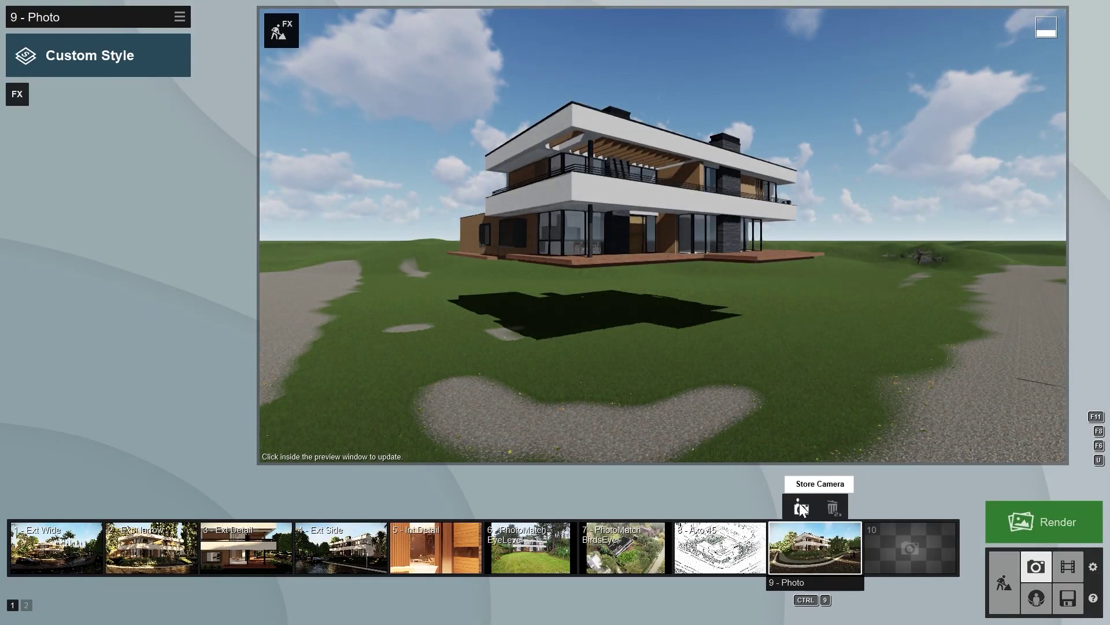
left_click(18, 94)
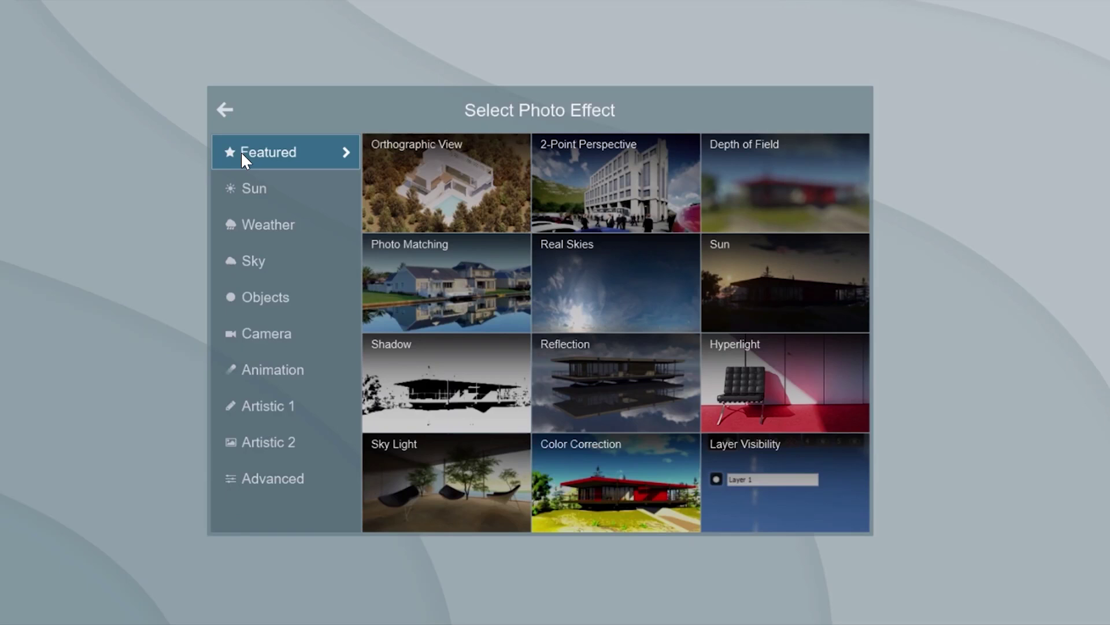
left_click(406, 266)
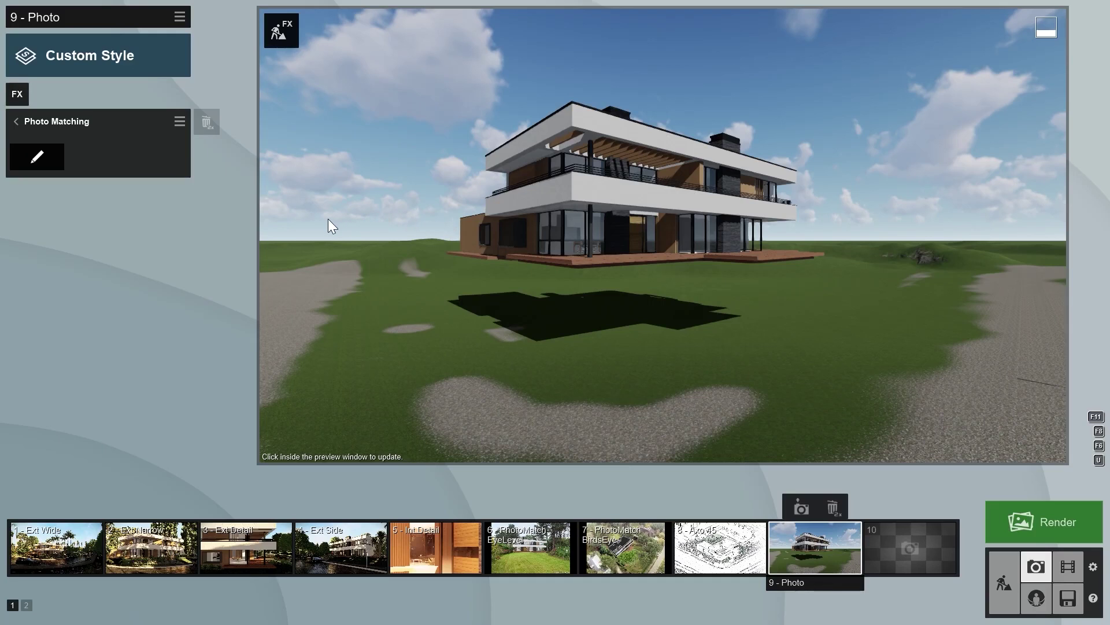
left_click(37, 158)
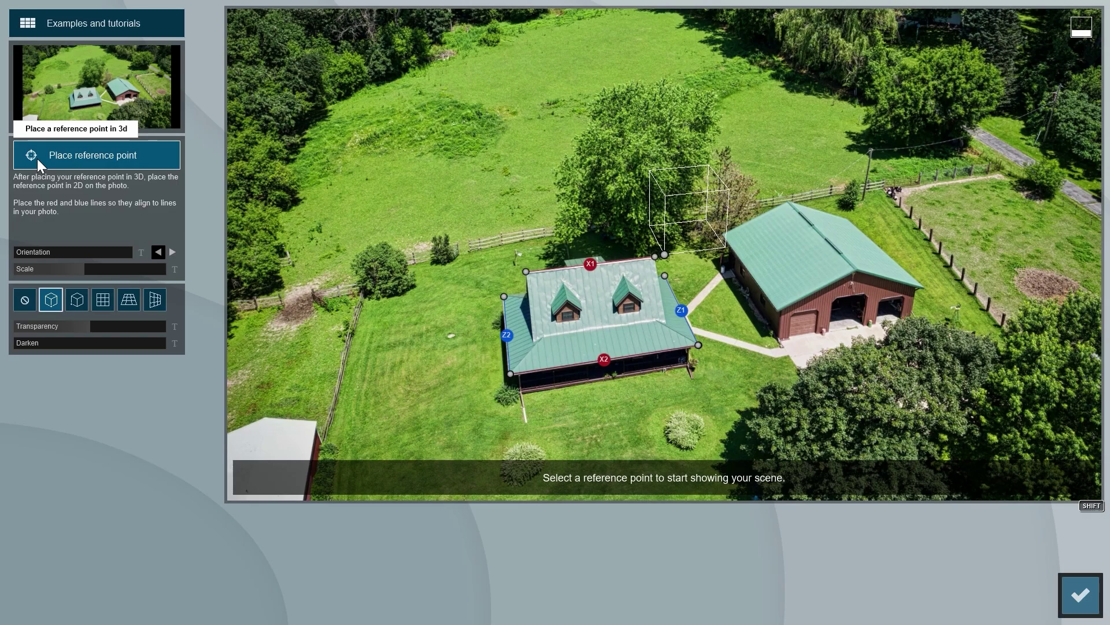
Compare the "Outer corner, downward angle" and "Outer corner, upward angle" photo matching examples, ending with the downward-angle waterside house
left_click(67, 23)
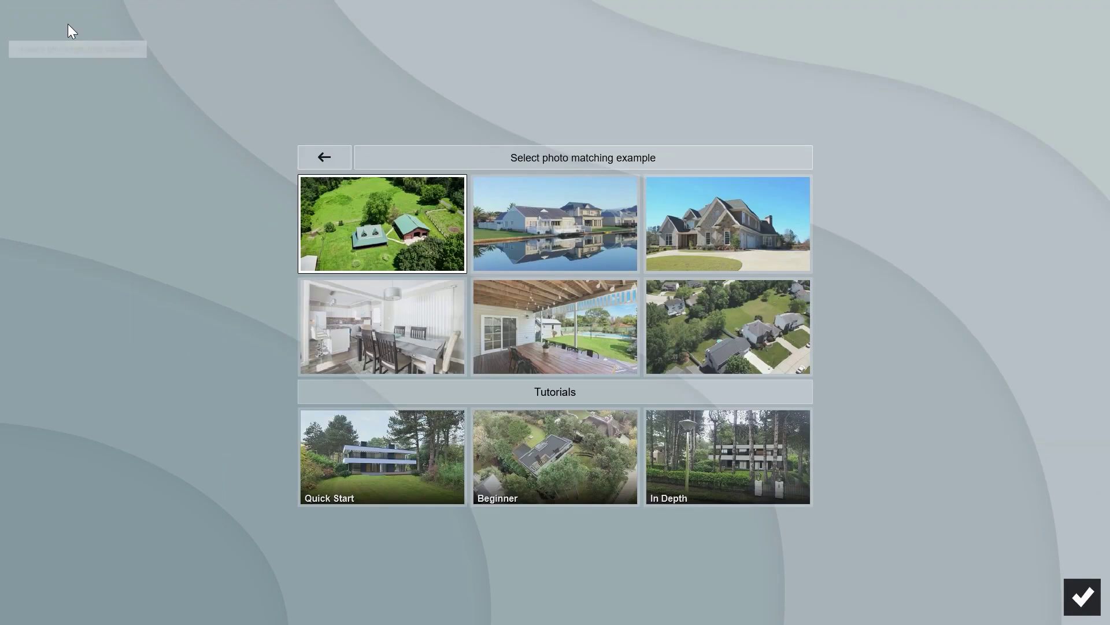
left_click(519, 217)
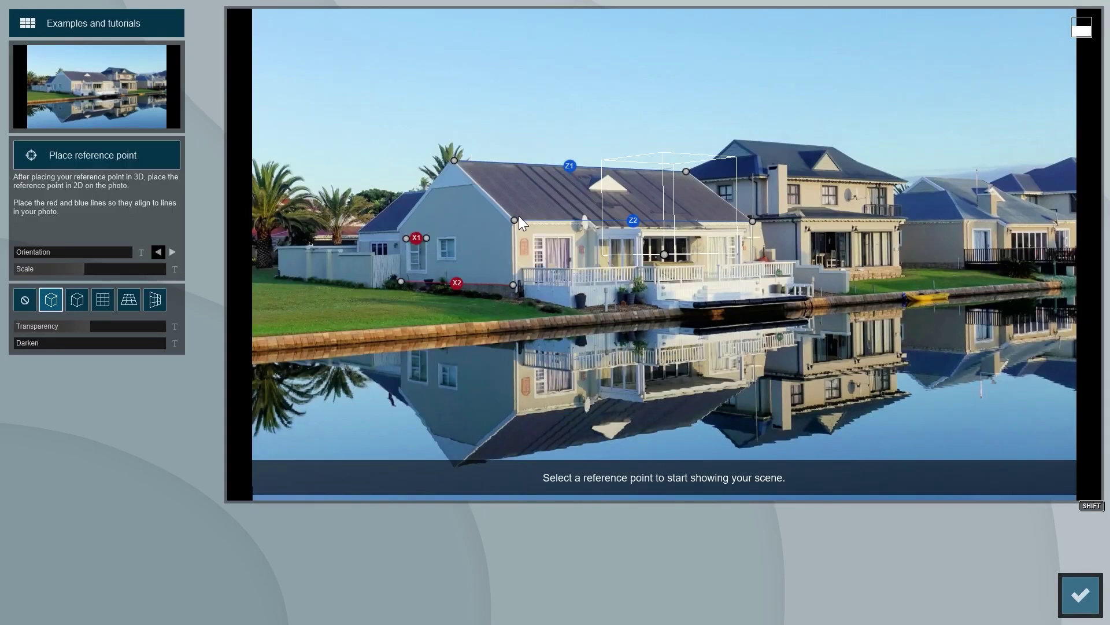
left_click(104, 22)
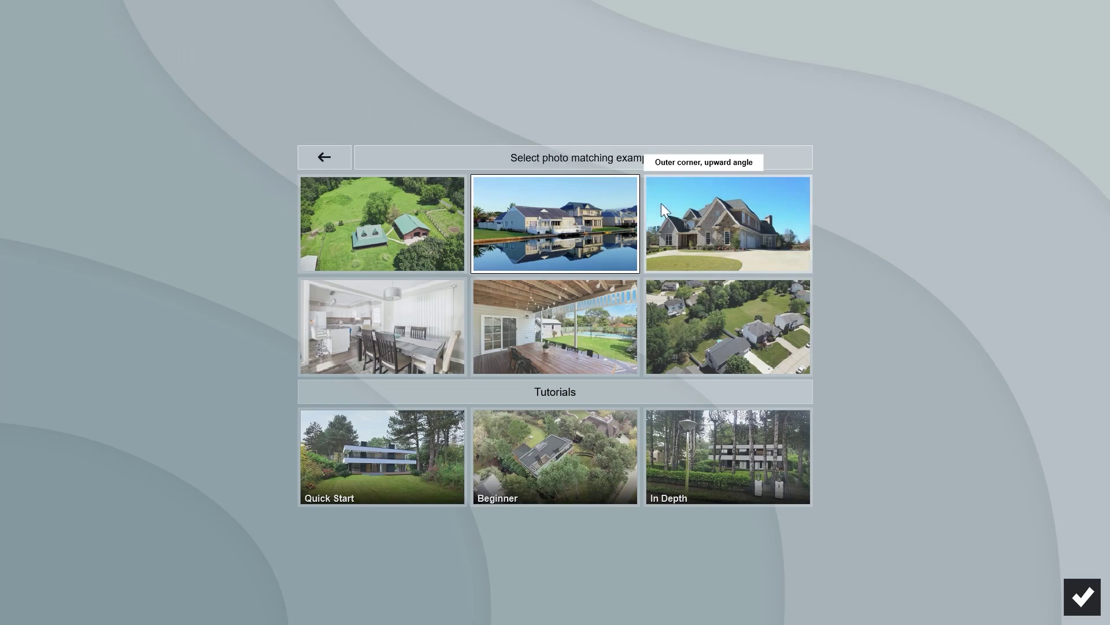
left_click(693, 223)
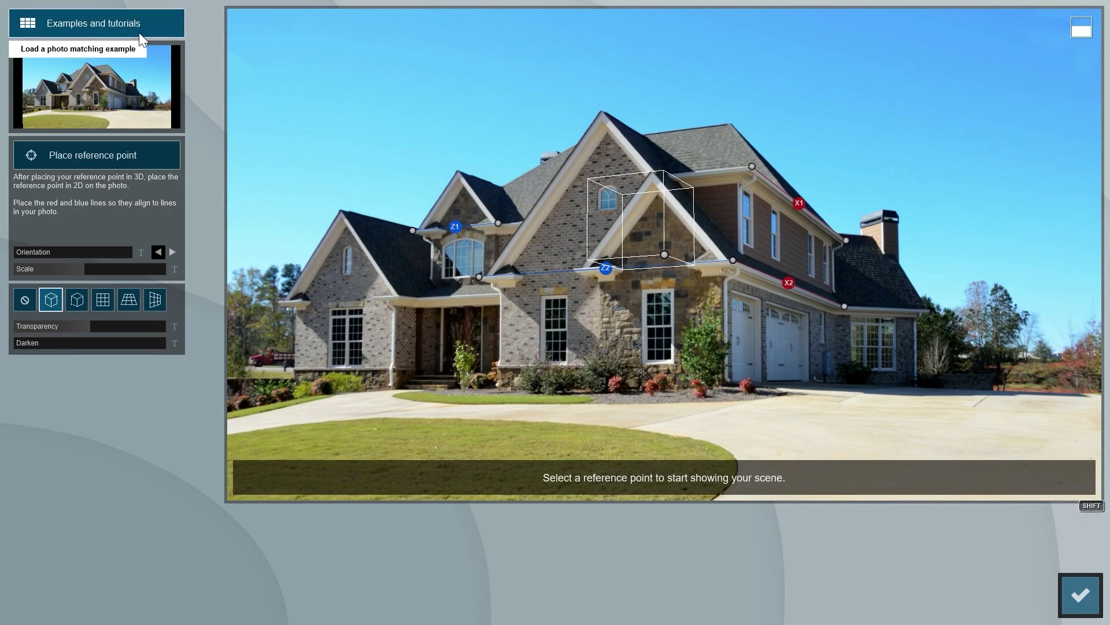
left_click(119, 26)
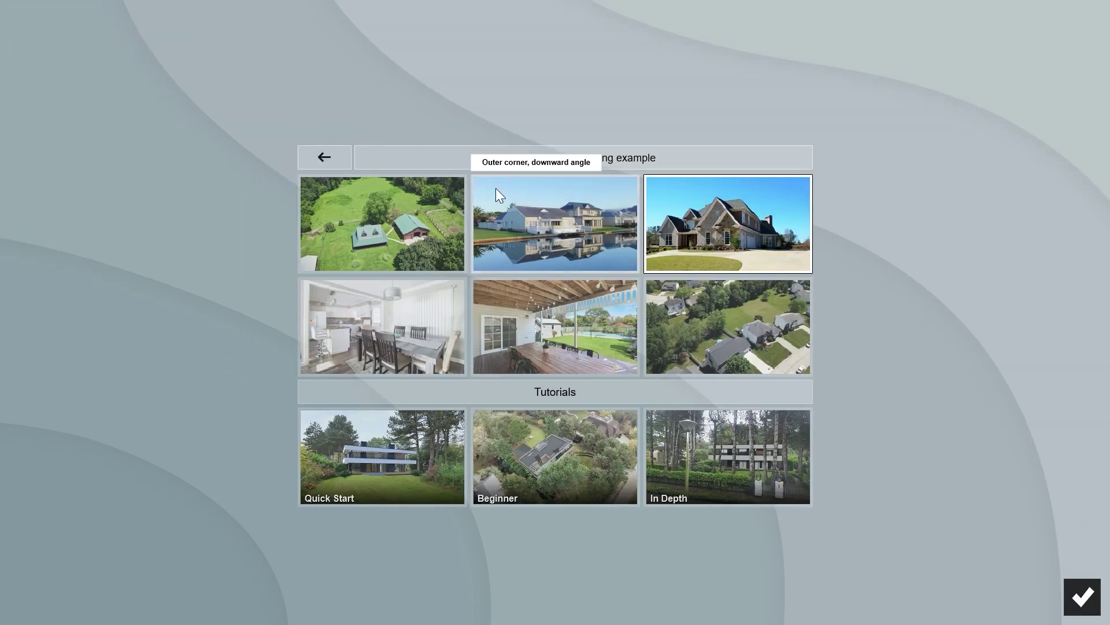
left_click(528, 216)
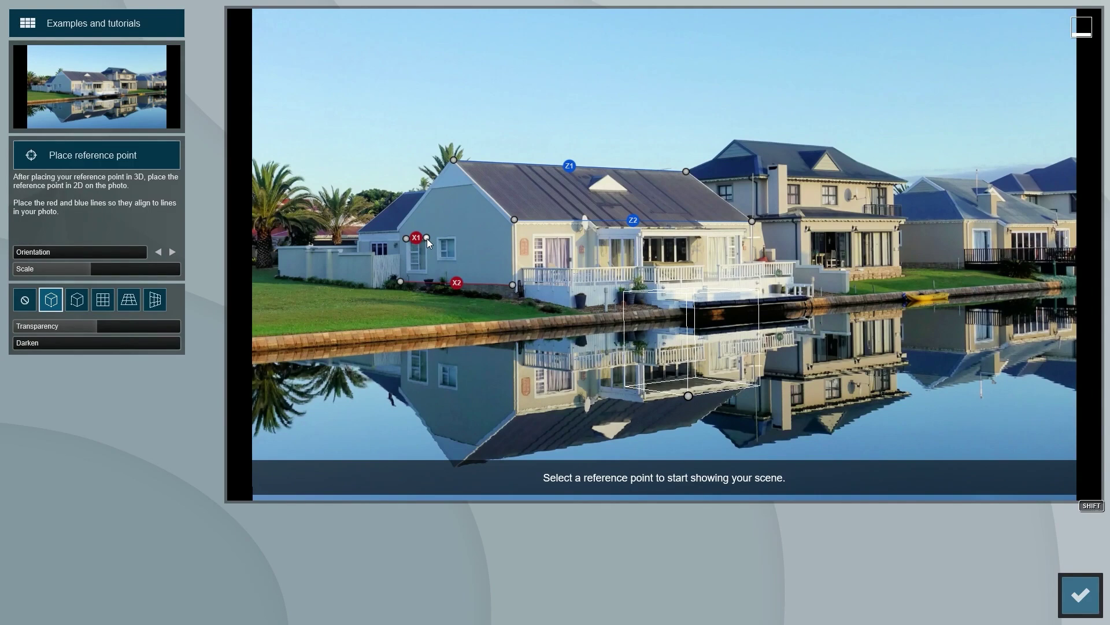
Adjust the ends of the X1 and Z1 guide lines on the waterside house and move the reference point down to the water
left_click_drag(427, 238, 457, 236)
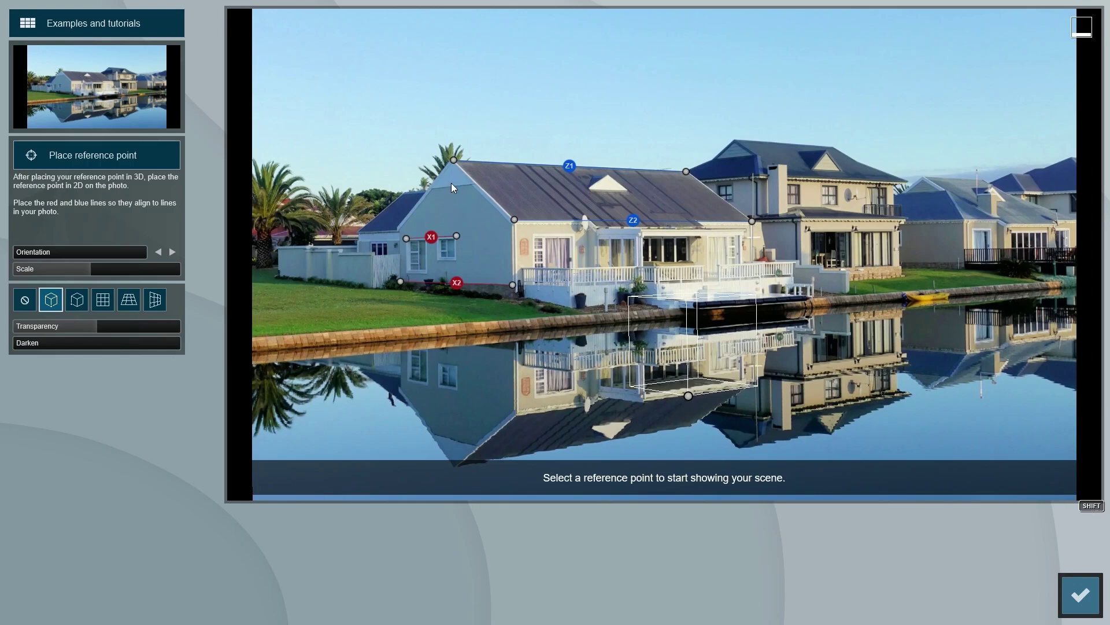
left_click_drag(454, 160, 446, 176)
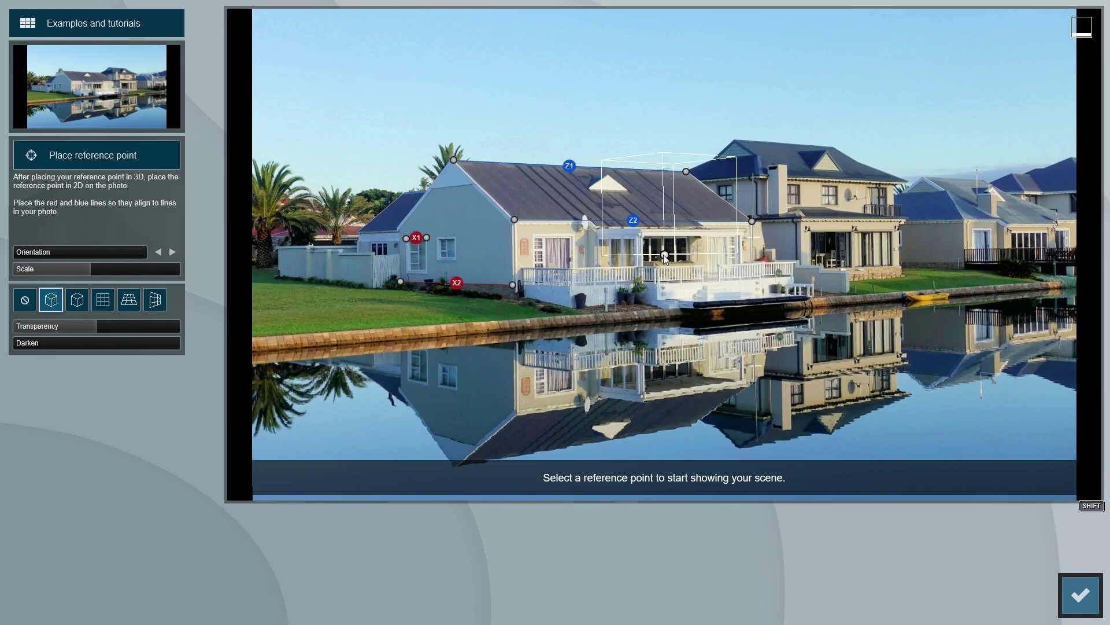
left_click_drag(664, 255, 683, 380)
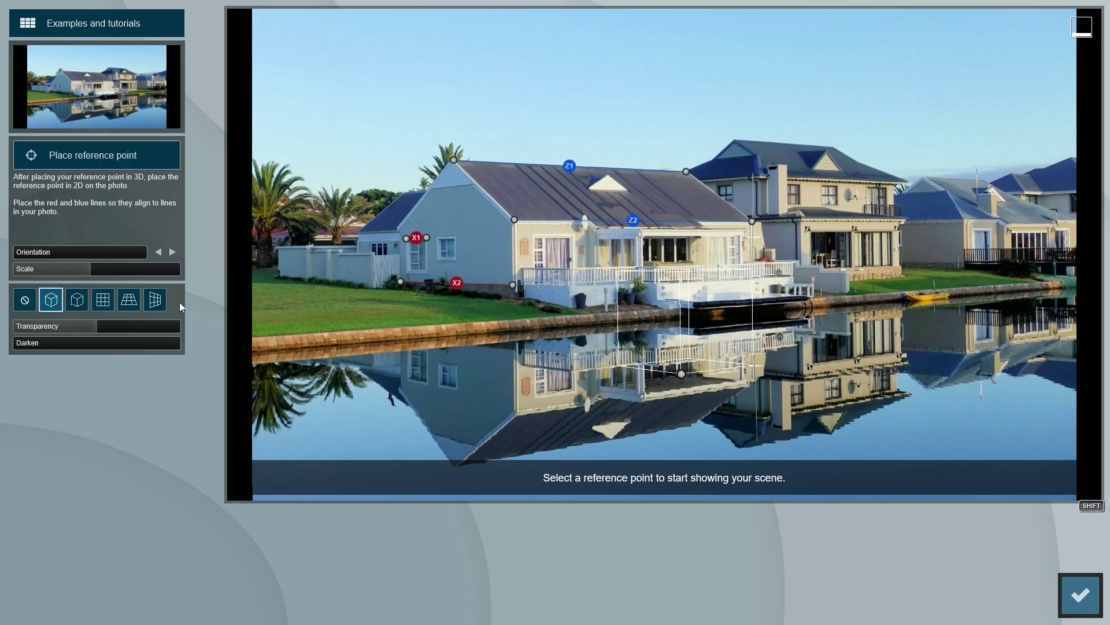
Check the perspective with the YZ and ground-plane grids while moving the reference point slightly lower, and restore the left box guide
left_click(103, 299)
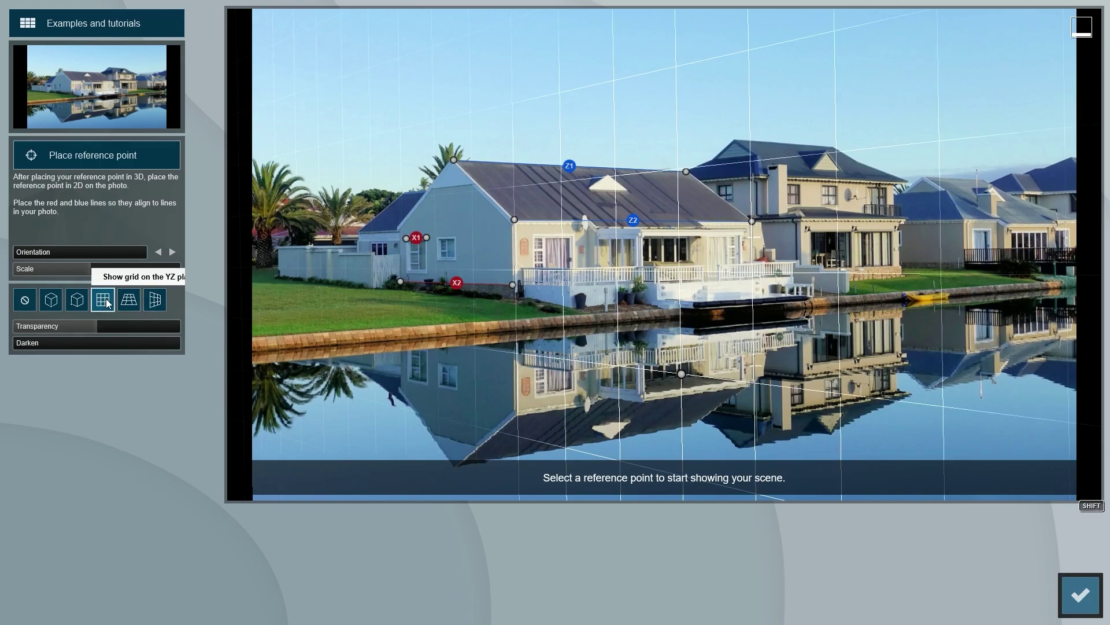
left_click(129, 300)
mouse_move(680, 376)
left_mouse_down()
mouse_move(630, 106)
mouse_move(689, 397)
left_mouse_up()
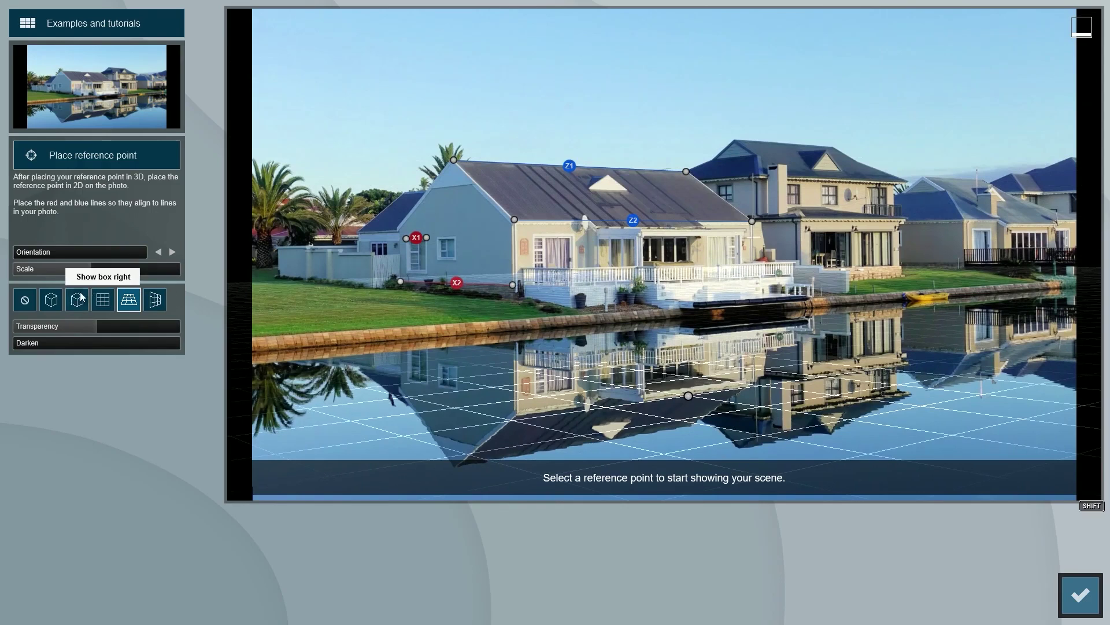
left_click(51, 299)
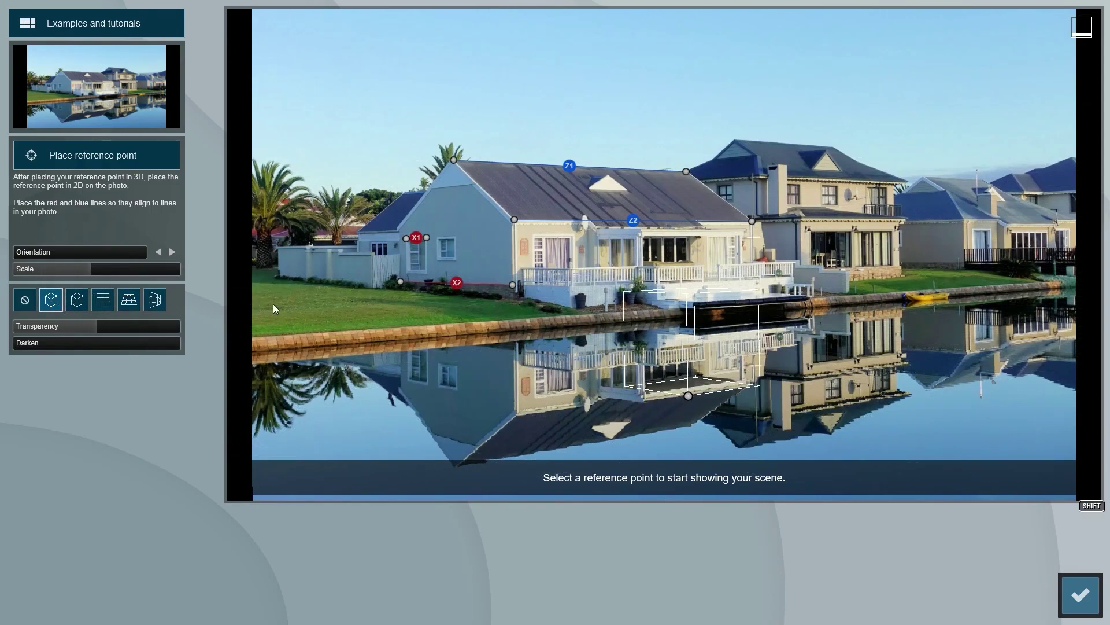
Replace the example background with the photo of the white house behind a large lawn
left_click(96, 91)
double_click(191, 121)
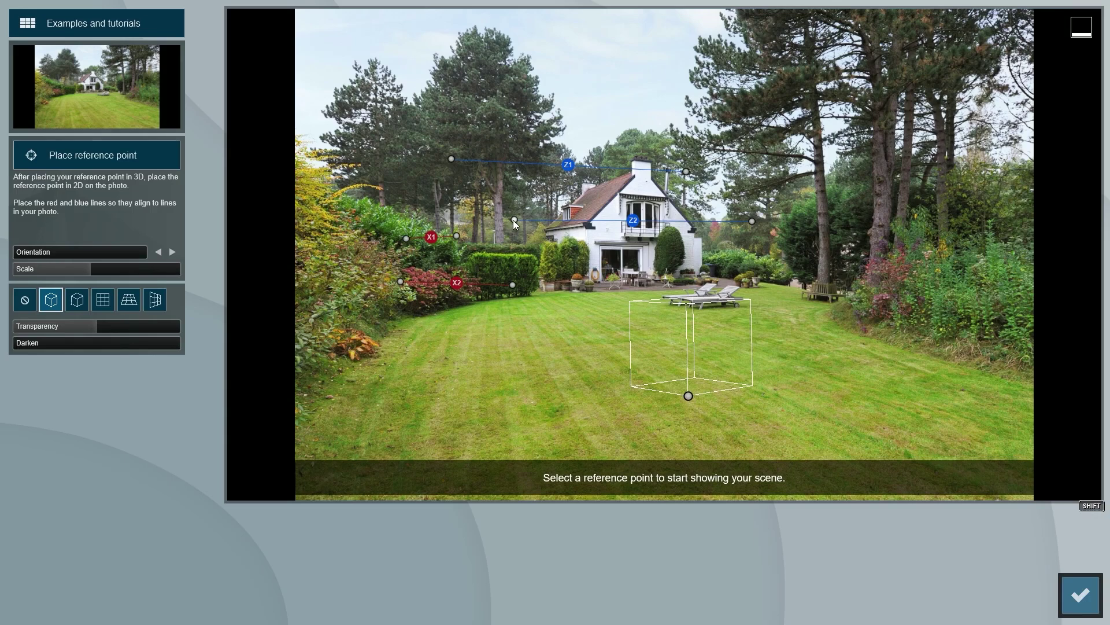
Align the Z2 guide line across the white house's front at balcony level and the Z1 line along the chimney top
left_click_drag(514, 221, 585, 228)
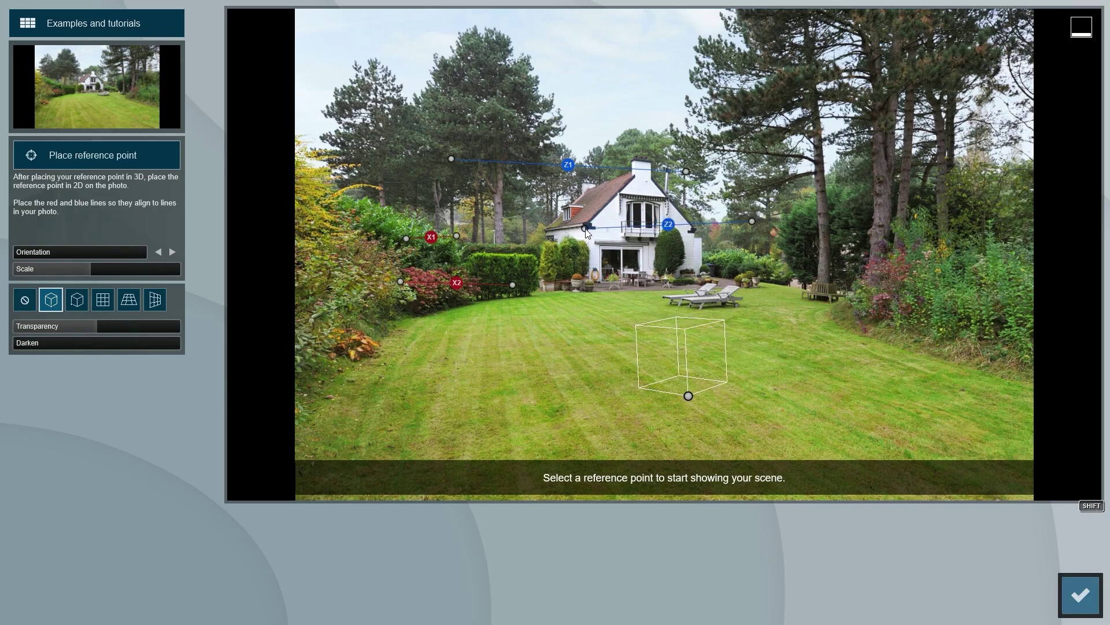
left_click_drag(758, 223, 693, 233)
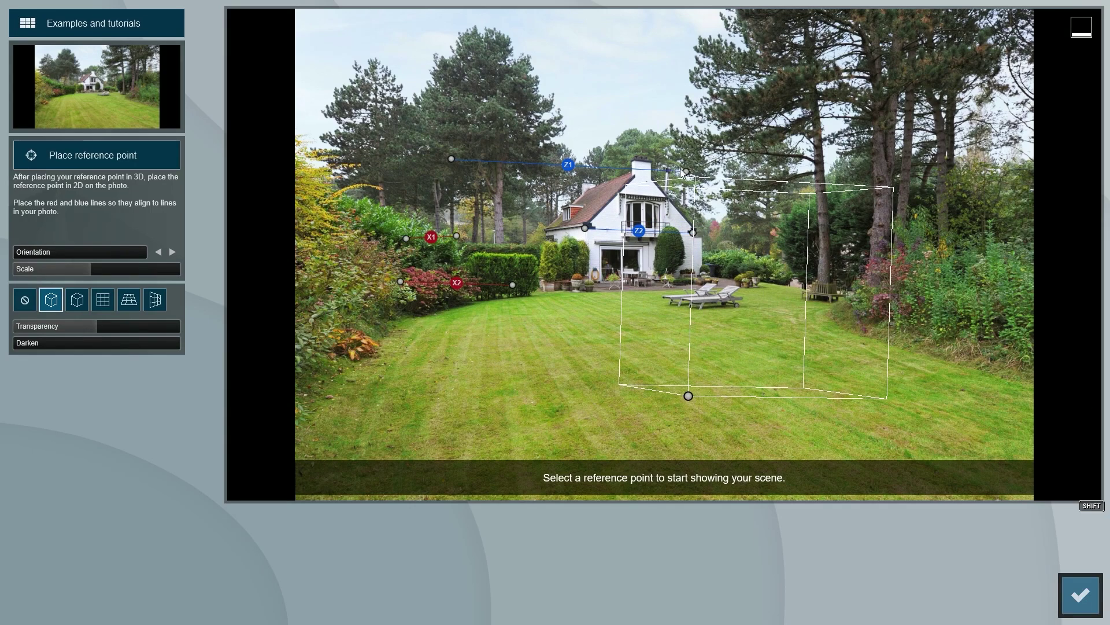
left_click_drag(688, 171, 653, 166)
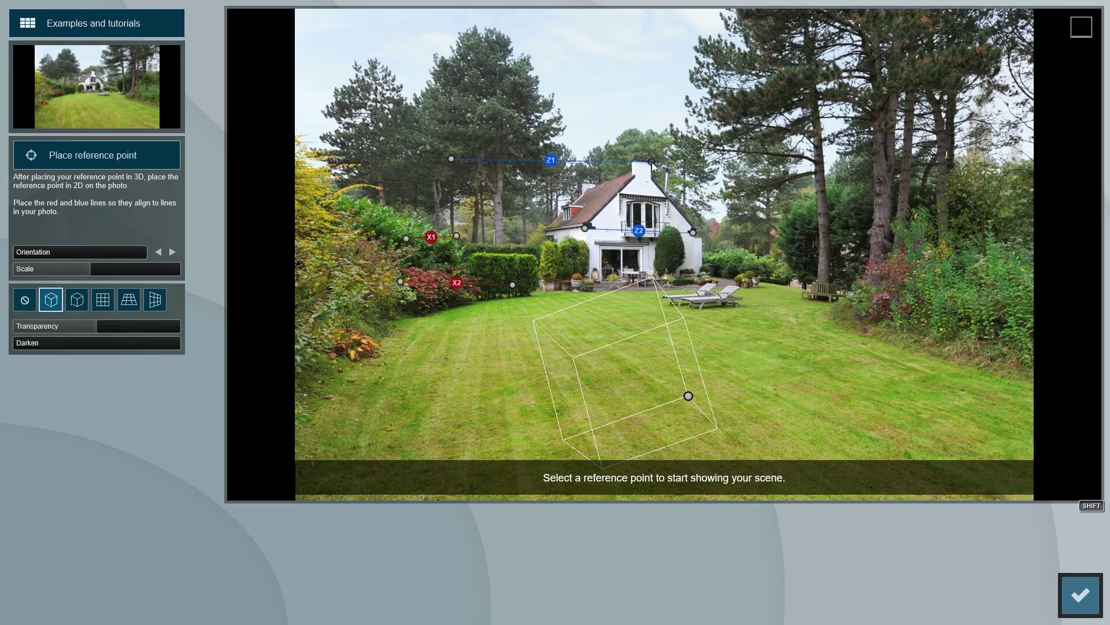
left_click_drag(452, 159, 637, 162)
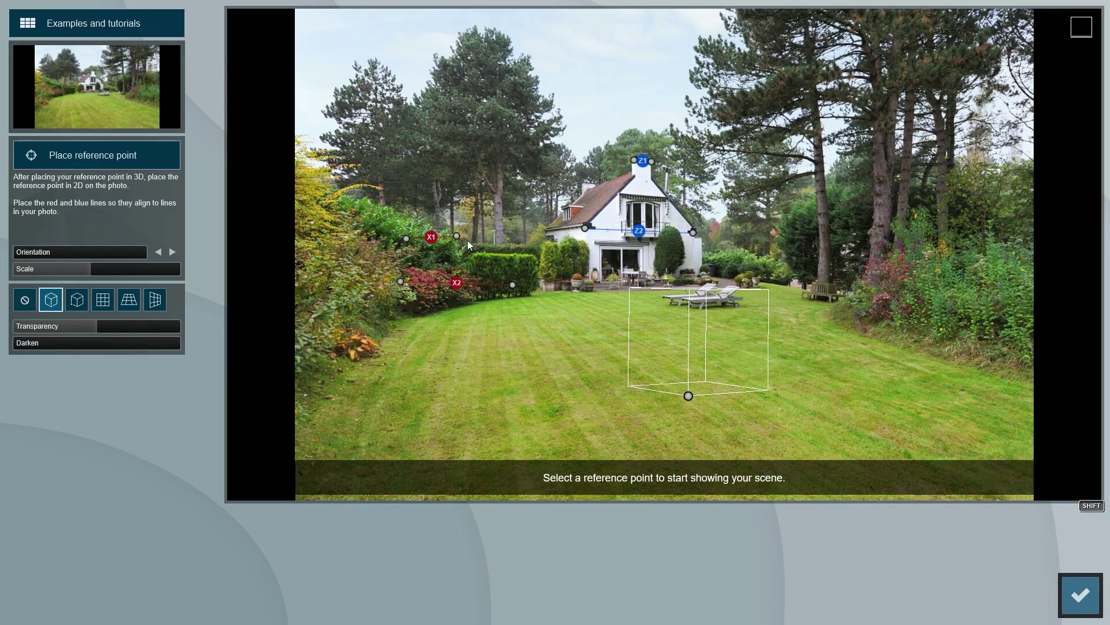
Align the X1 guide line with the roof ridge and X2 with the side eave, extending X2 past the photo's left edge
left_click_drag(456, 237, 631, 173)
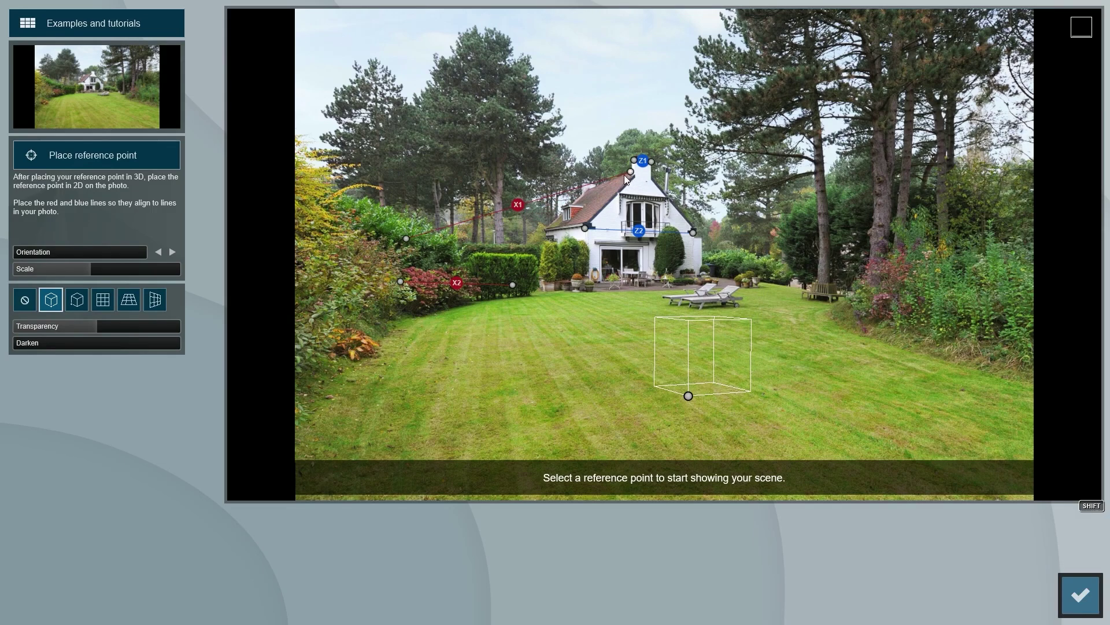
left_click_drag(404, 237, 585, 190)
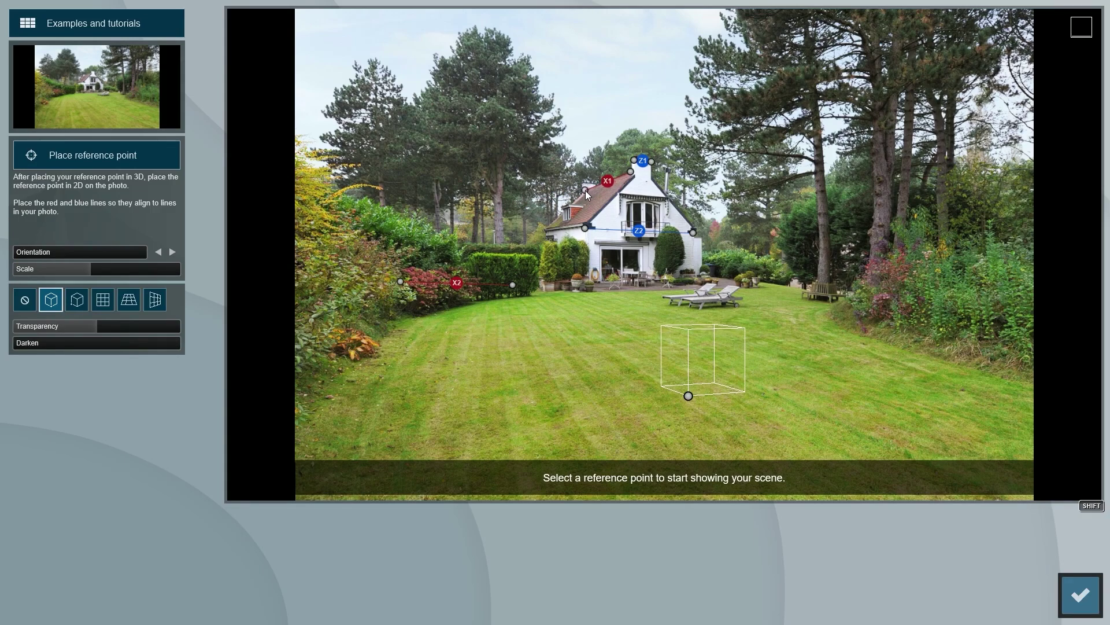
left_click_drag(513, 284, 586, 222)
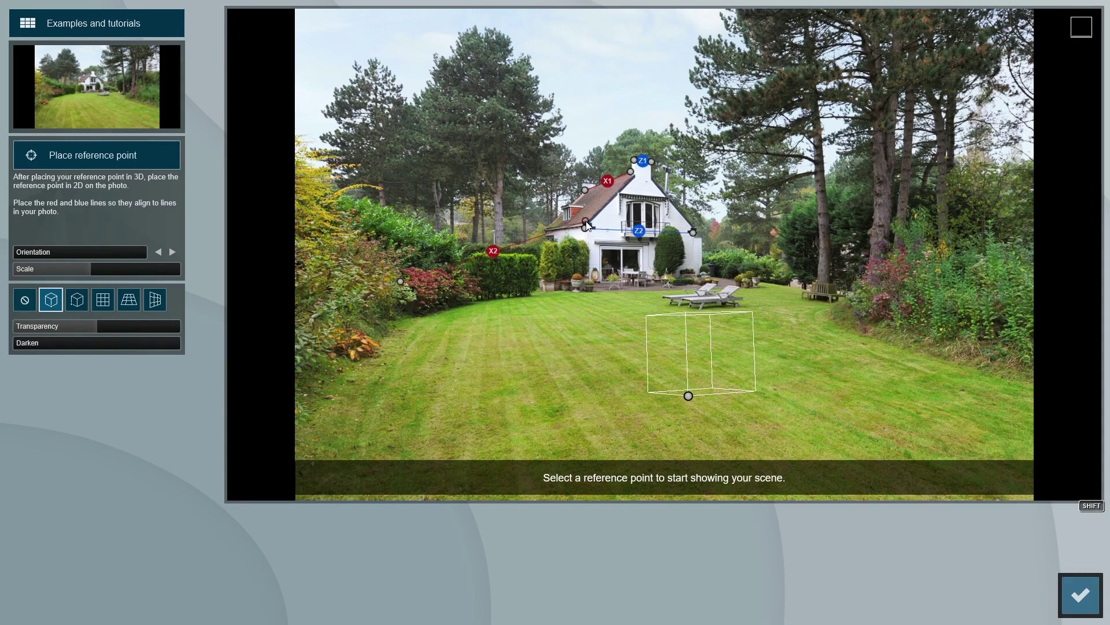
left_click_drag(400, 281, 547, 229)
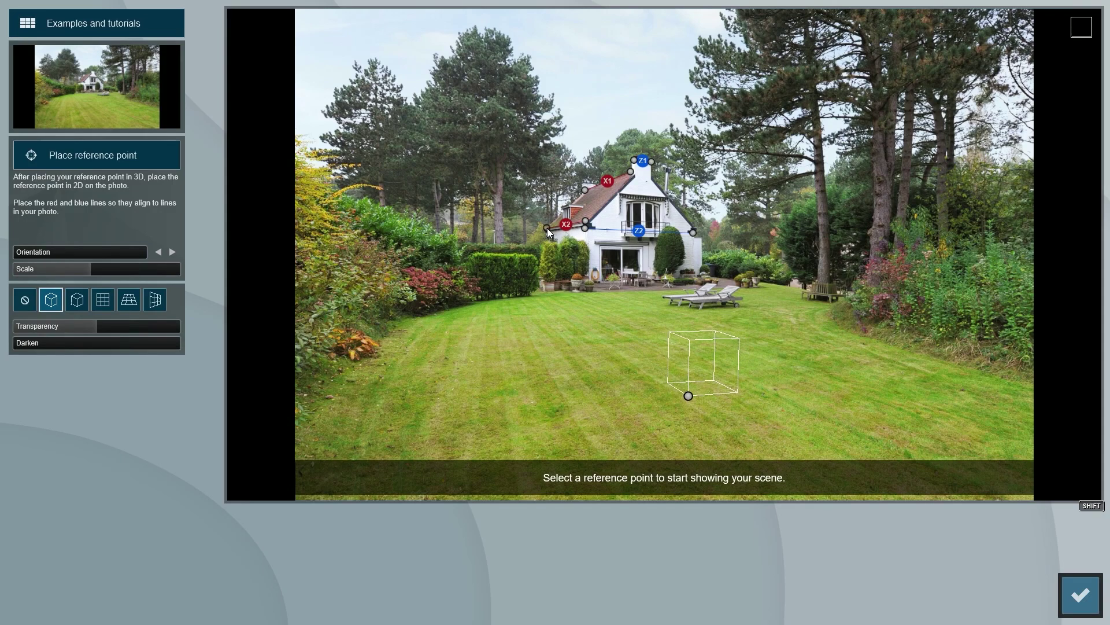
left_click_drag(547, 228, 450, 238)
left_click_drag(351, 253, 278, 271)
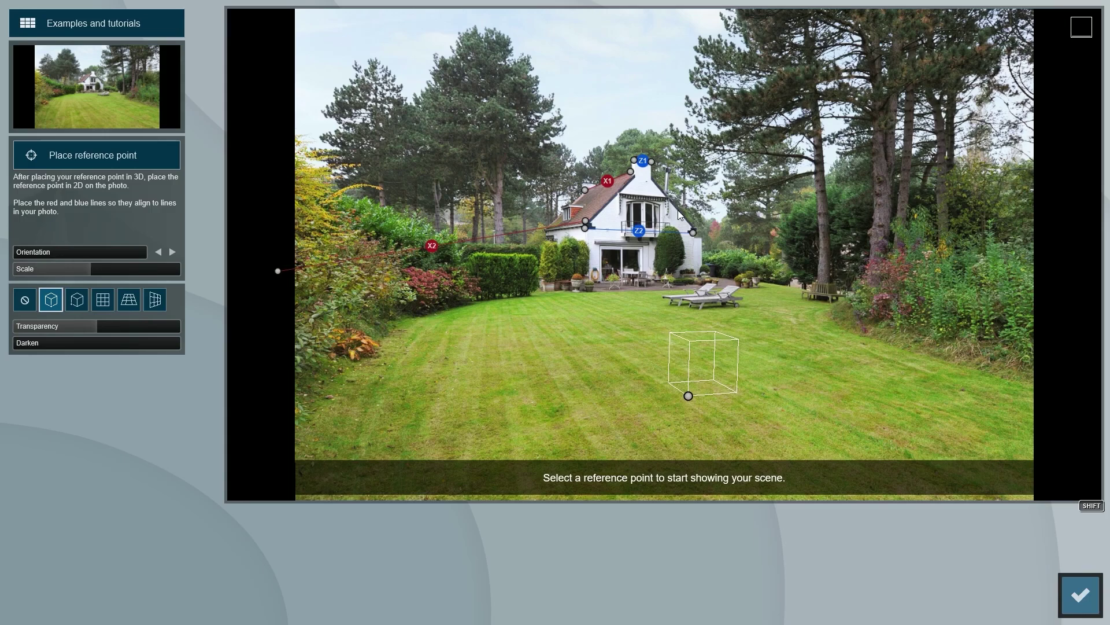
Extend the Z1 guide line from the chimney to the trees at the photo's far right and show the YZ plane grid
left_click_drag(650, 165, 994, 192)
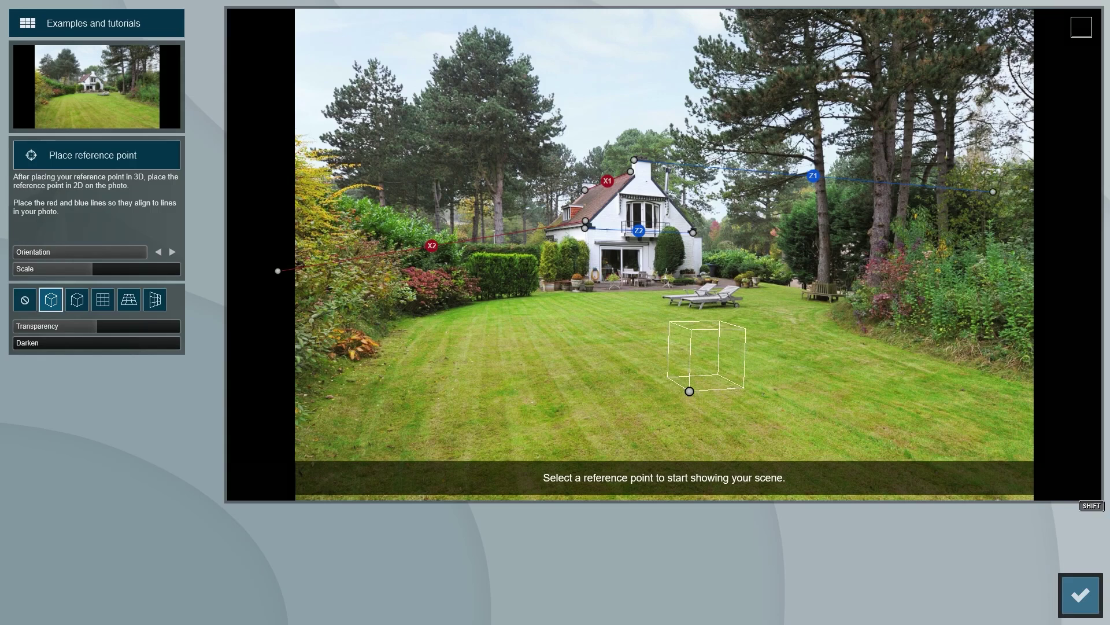
left_click(105, 304)
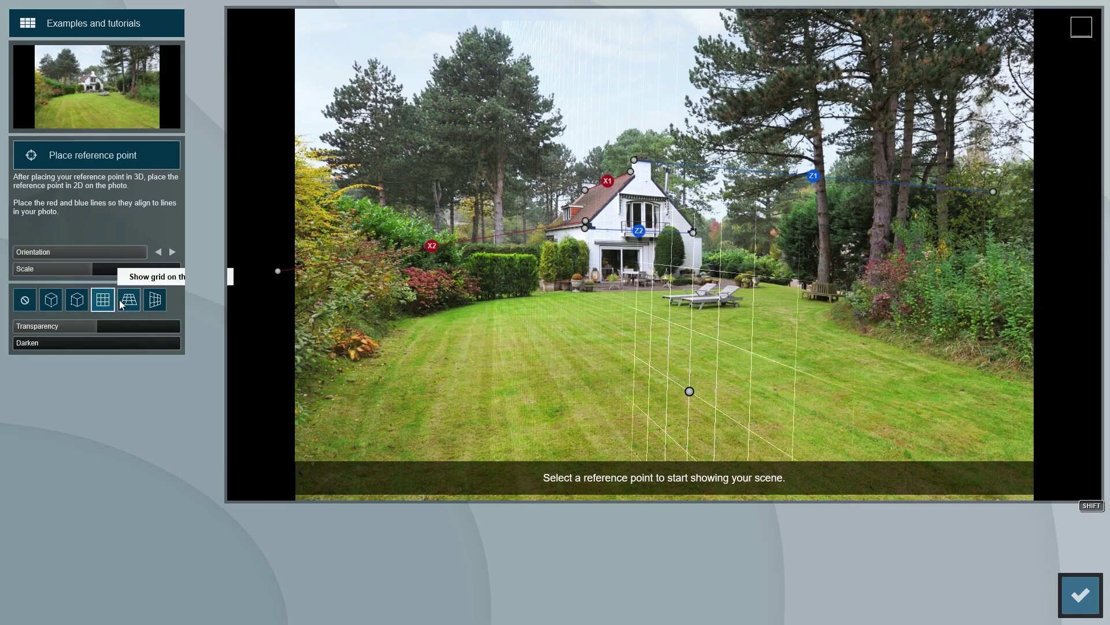
Preview the reference grid on the ground plane and the remaining vertical plane, then switch the guide to the cube display
left_click(123, 303)
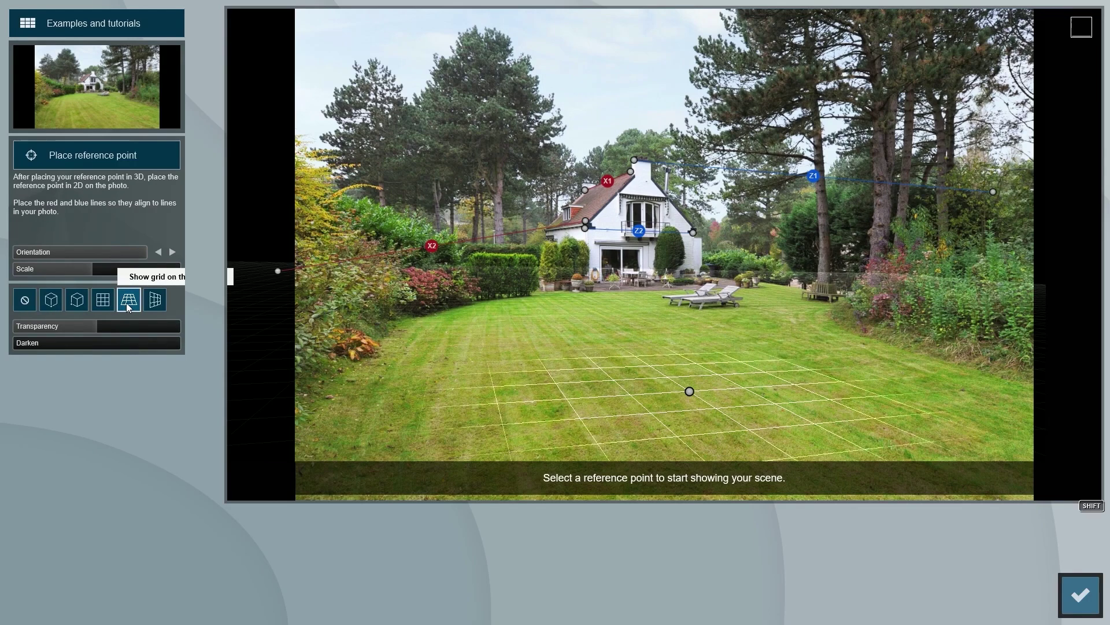
left_click(154, 304)
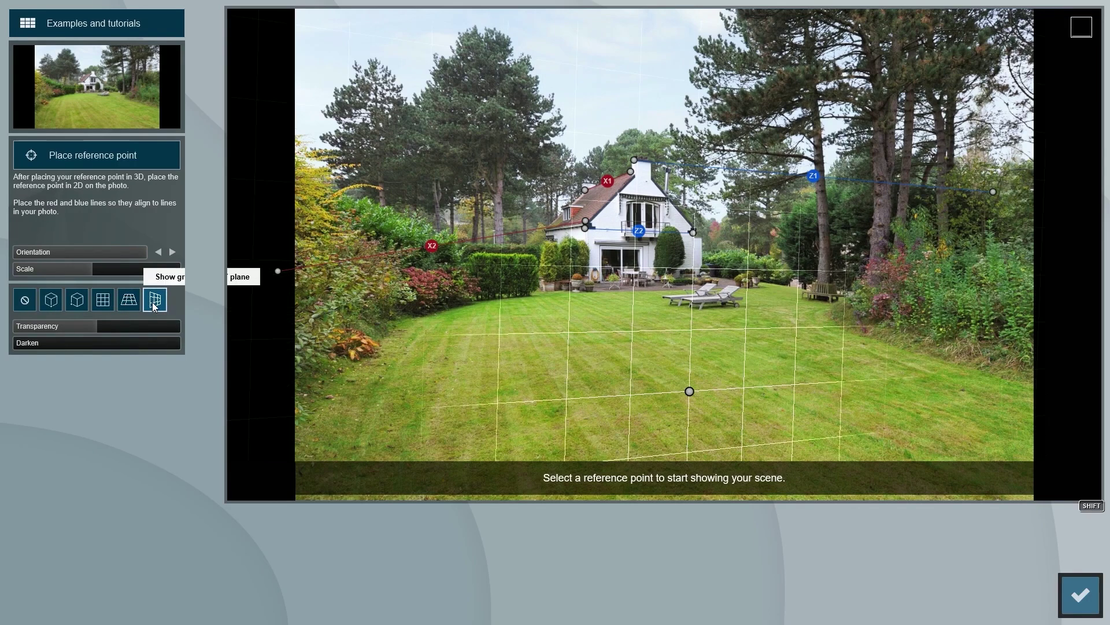
left_click(25, 300)
left_click(51, 299)
Set the 3D reference point on the terrace's front corner and place it in the photo at the lawn's edge beside the left hedge
left_click_drag(690, 391, 728, 339)
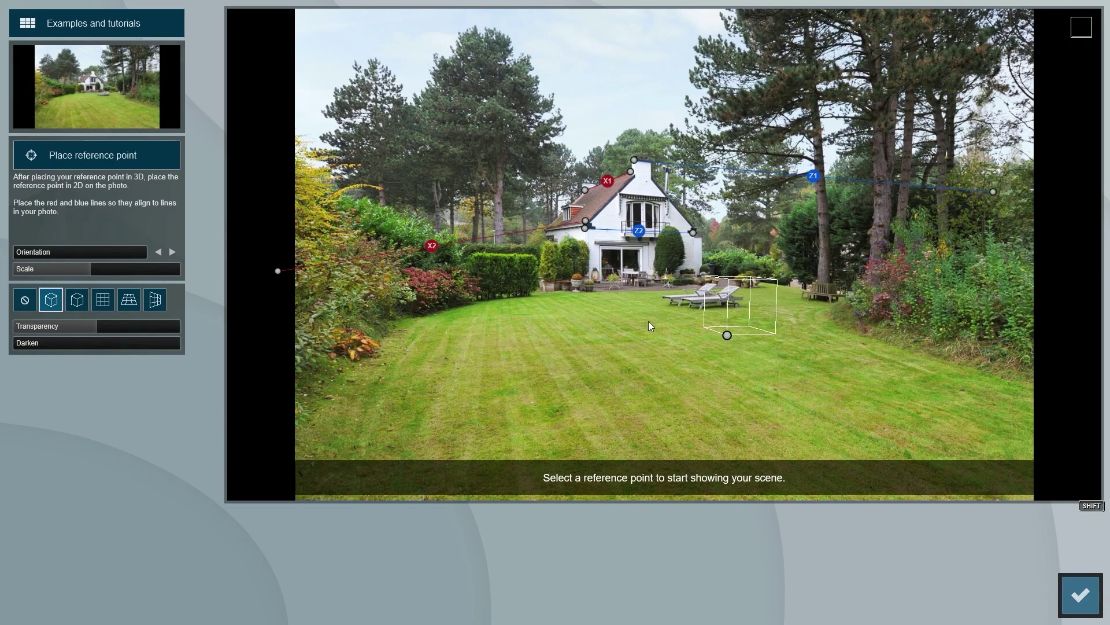
left_click(75, 156)
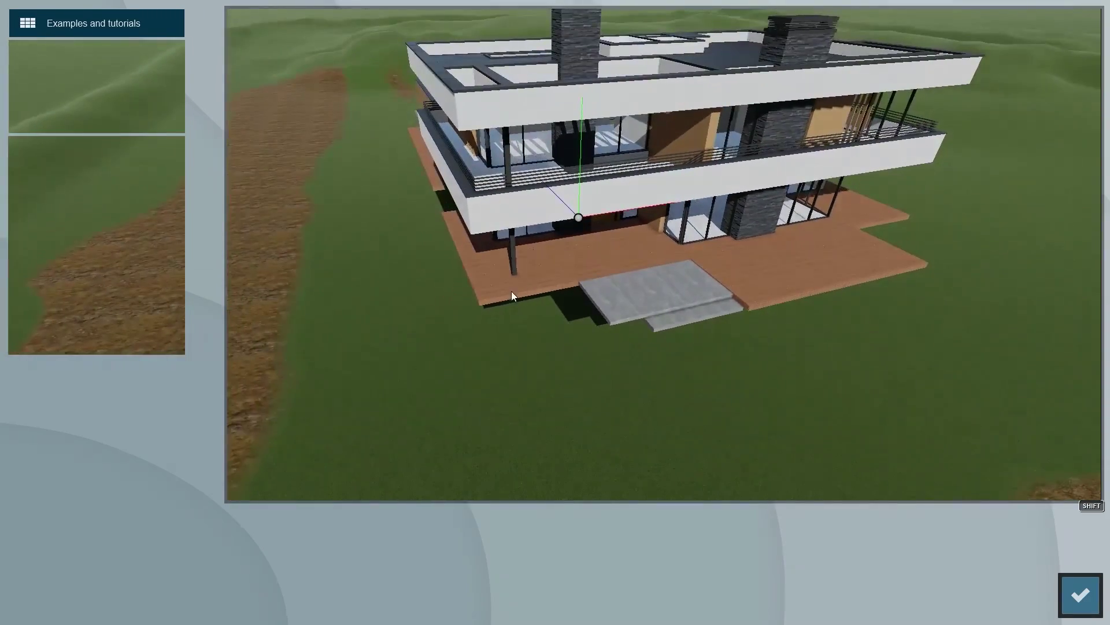
left_click(480, 301)
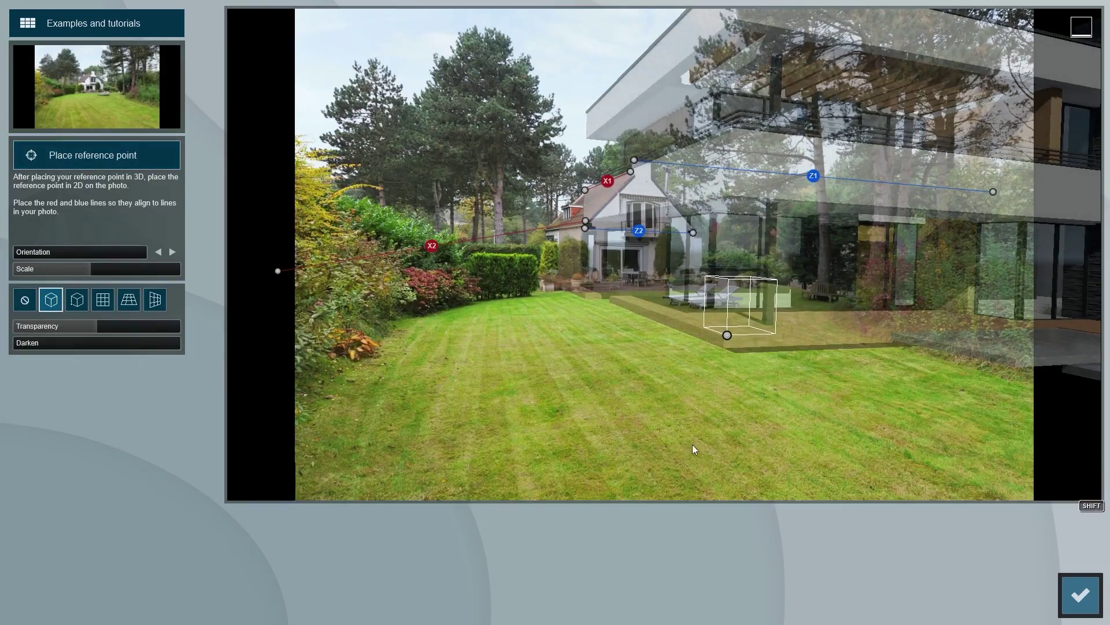
left_click_drag(727, 335, 473, 303)
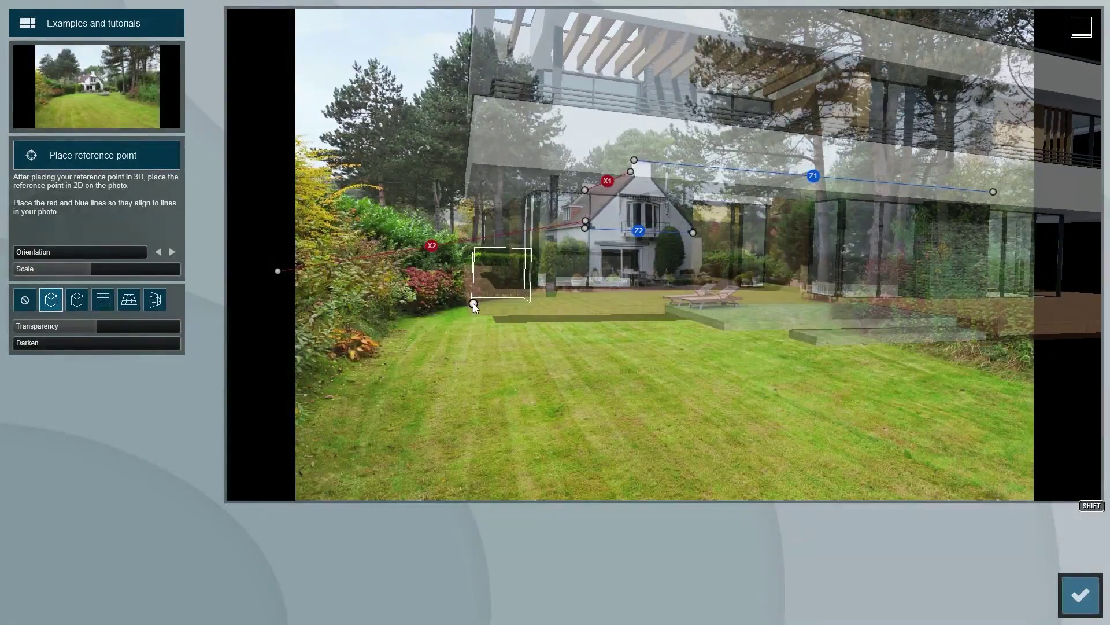
Scale the house to 0.3x and reposition its reference point at the foot of the hedge left of the white house
left_click_drag(91, 269, 78, 269)
left_click_drag(8, 281, 155, 274)
left_click_drag(475, 300, 445, 291, "shift")
left_click_drag(78, 270, 73, 270, "shift")
left_click_drag(444, 290, 473, 292)
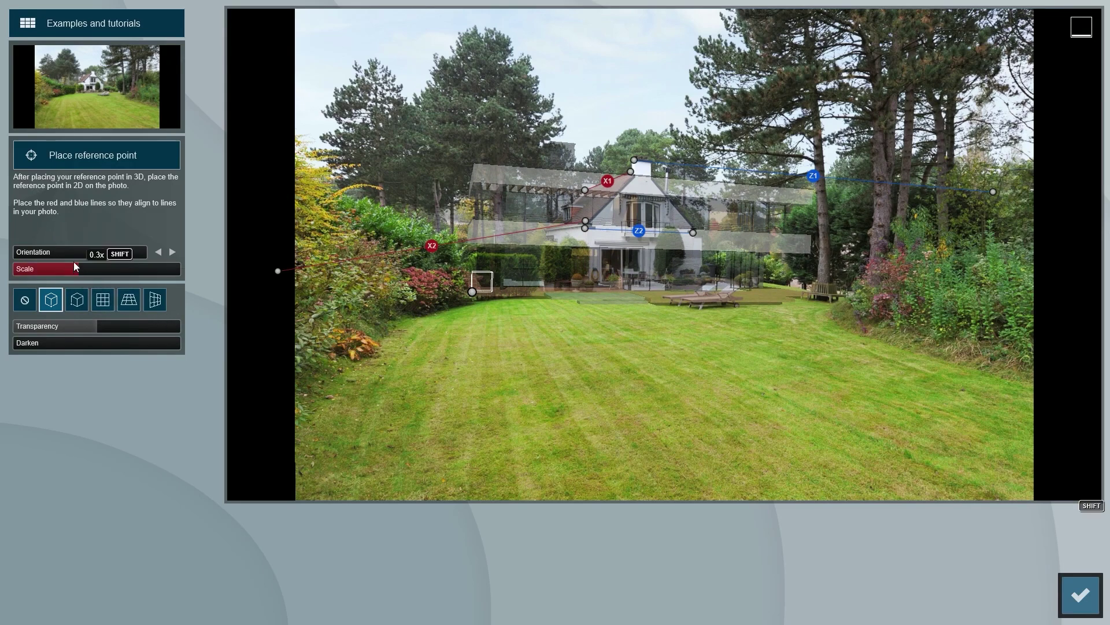
Run the house's orientation through to the end of its range and make the model fully opaque over the photo
left_click_drag(26, 253, 151, 257)
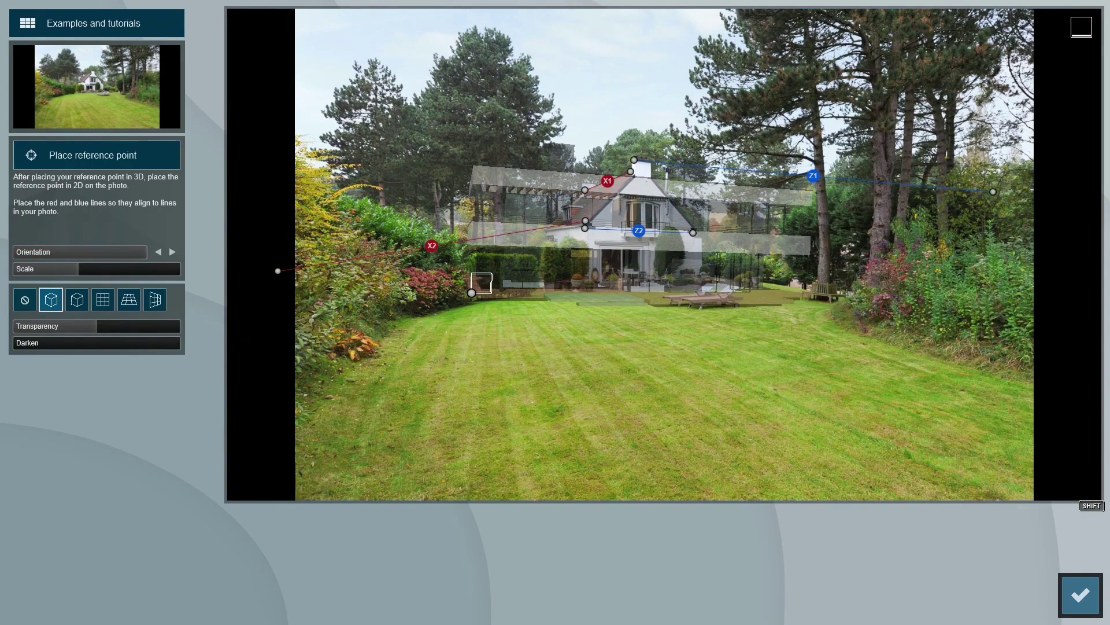
left_click(101, 329)
left_click_drag(96, 329, 184, 328)
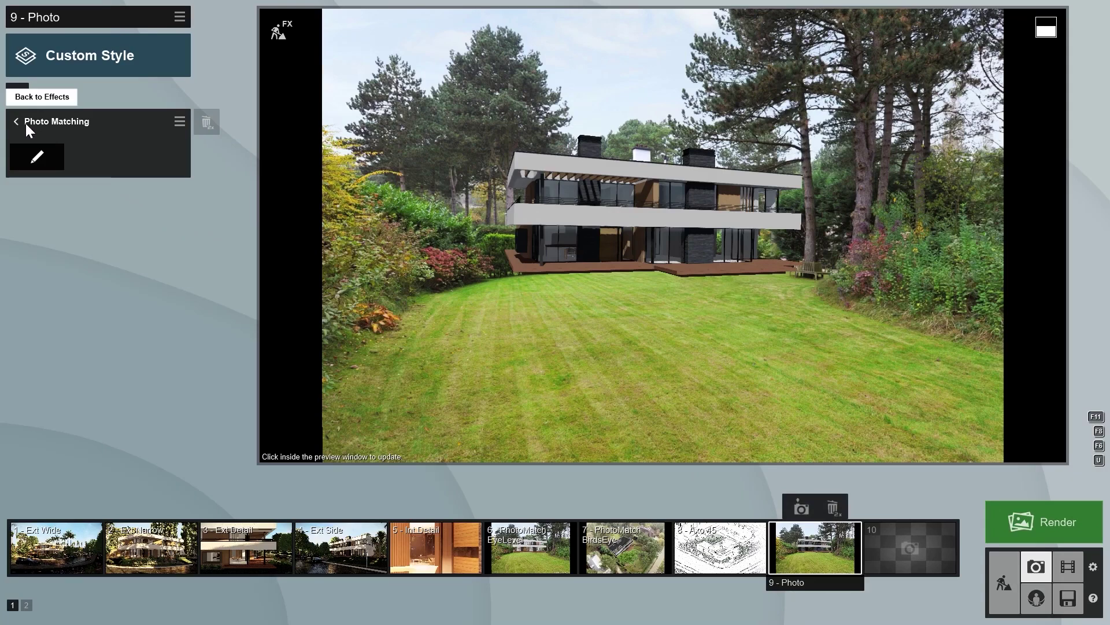
Return to the effects list and add the Real Skies effect to the photo
left_click(19, 121)
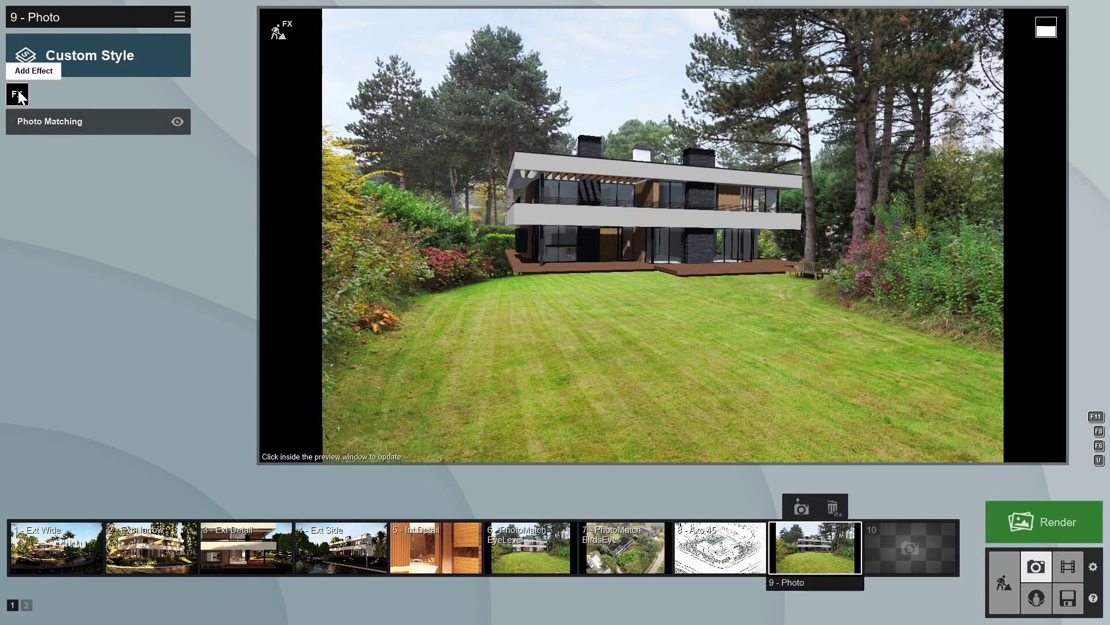
left_click(19, 95)
left_click(331, 272)
left_click(596, 208)
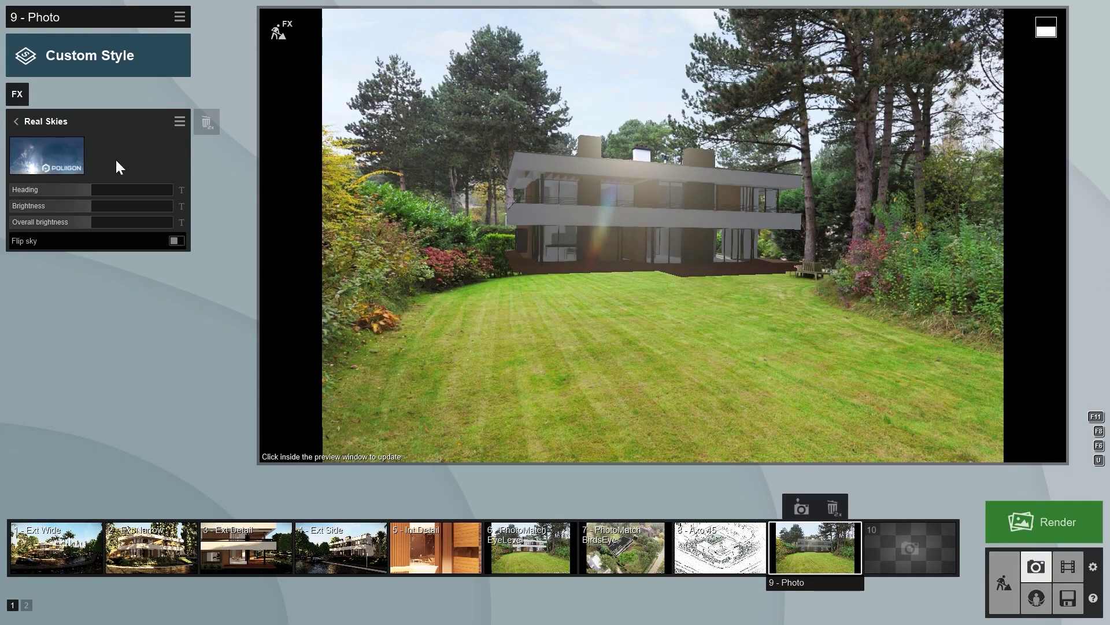
Choose the Overcast 3 sky and set its heading to about -150.8°
left_click(60, 154)
left_click(544, 123)
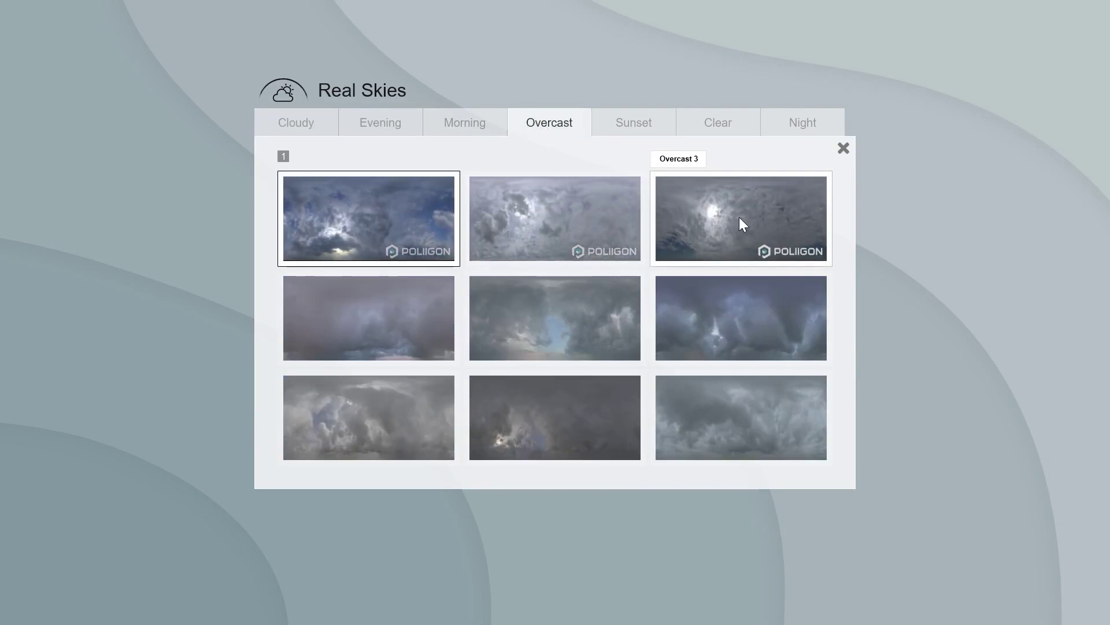
left_click(740, 218)
left_click_drag(93, 190, 23, 195)
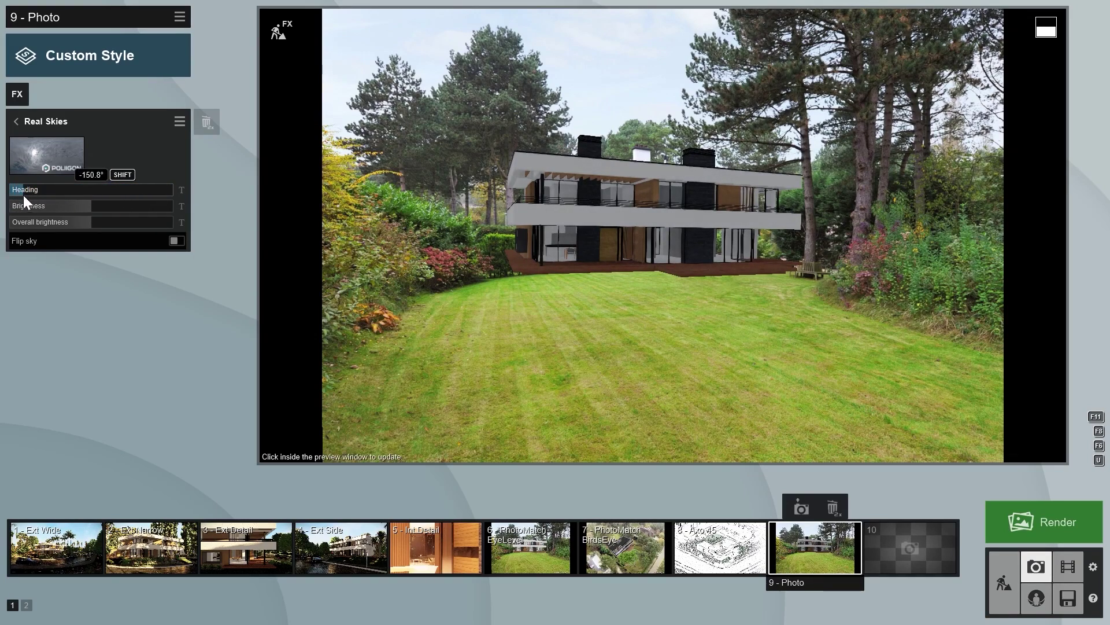
Add the Color Correction effect and lower Limit high to about two thirds to brighten the house
left_click(16, 94)
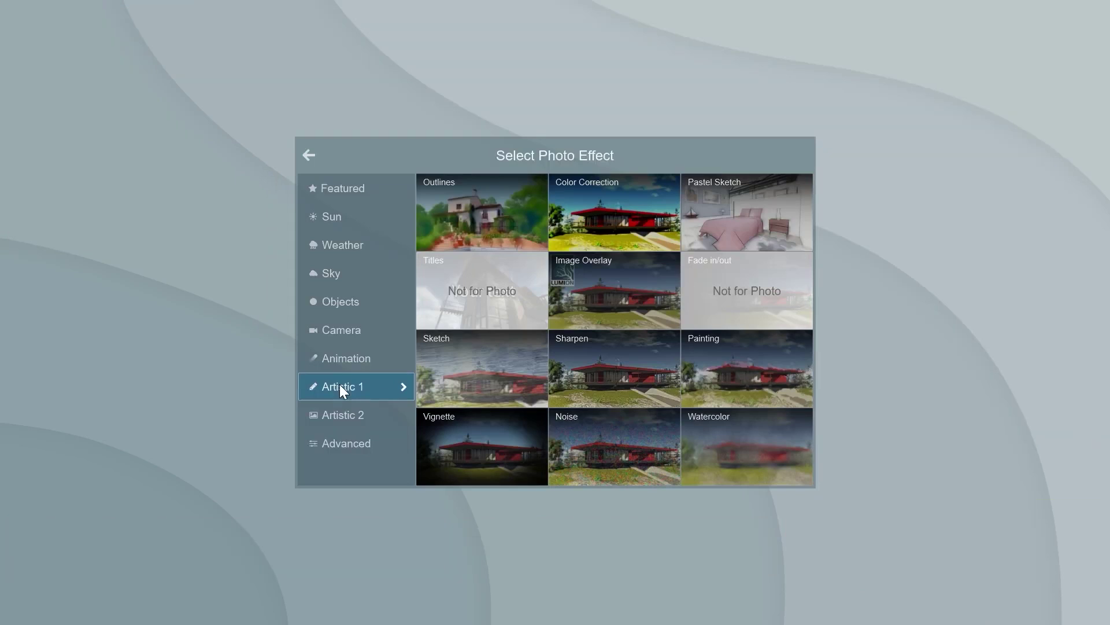
left_click(594, 214)
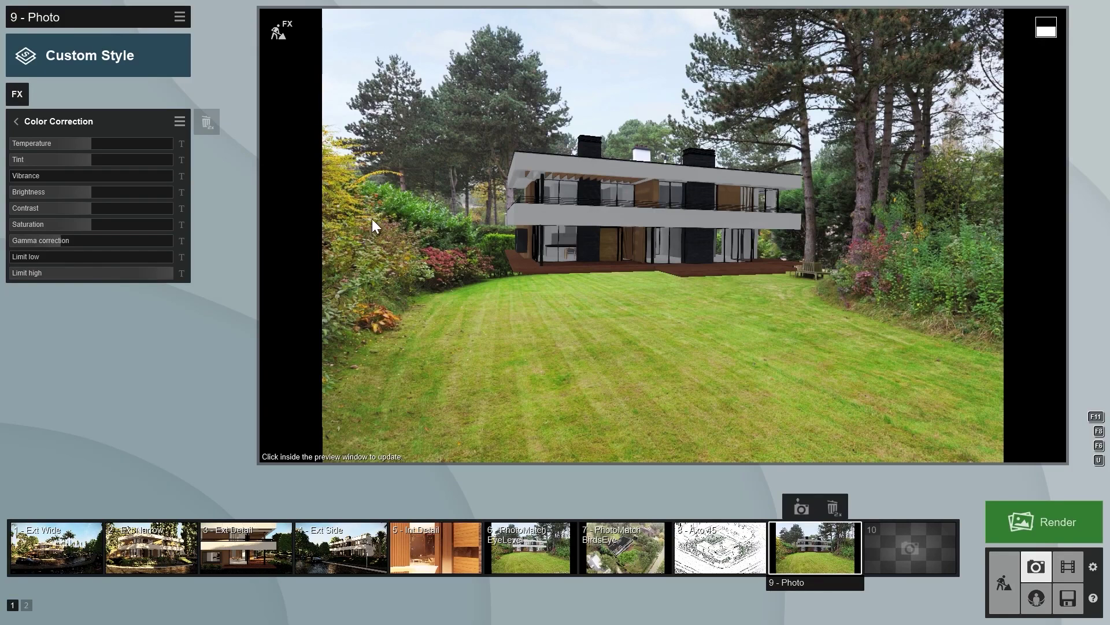
left_click_drag(171, 275, 120, 273)
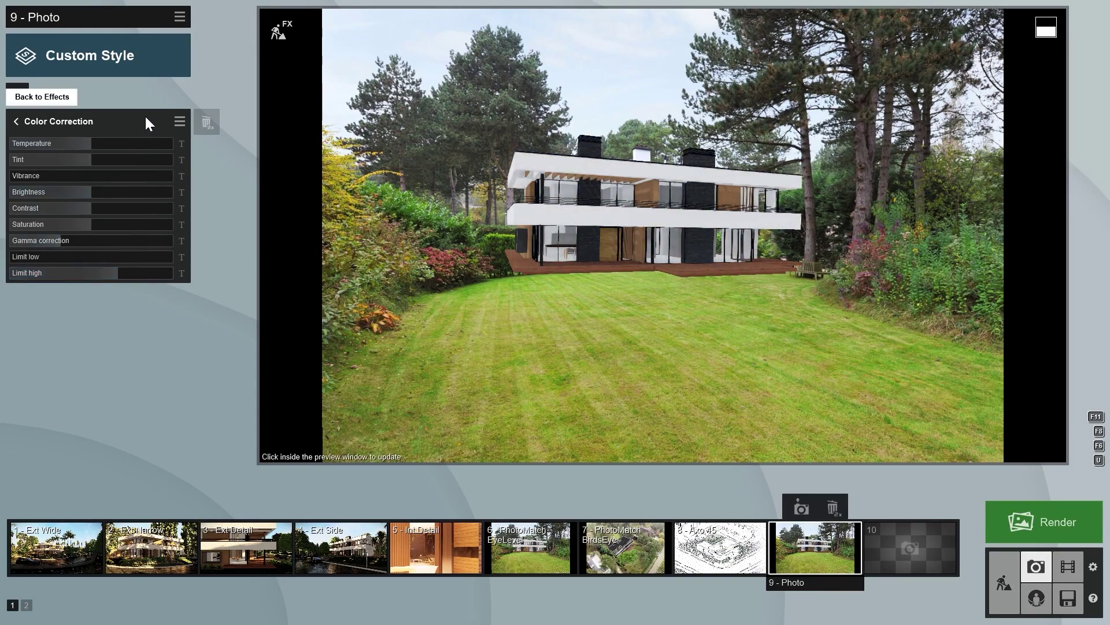
Open the scene for editing, search the nature library for "scot" and choose the ScotsPine-M RT tree
left_click(277, 32)
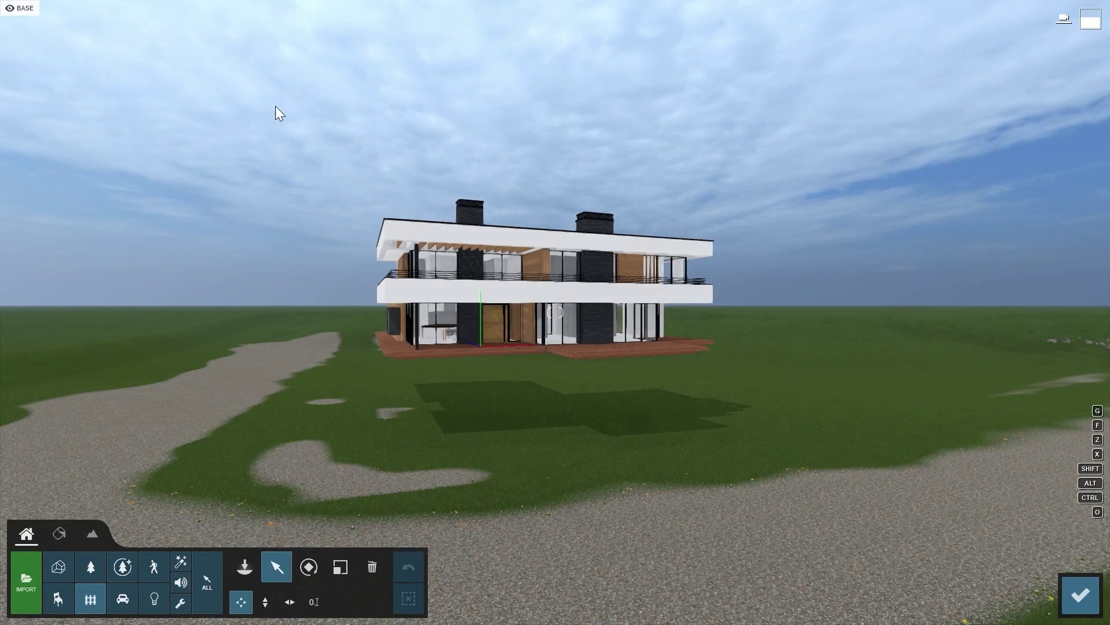
left_click(91, 566)
type("scot")
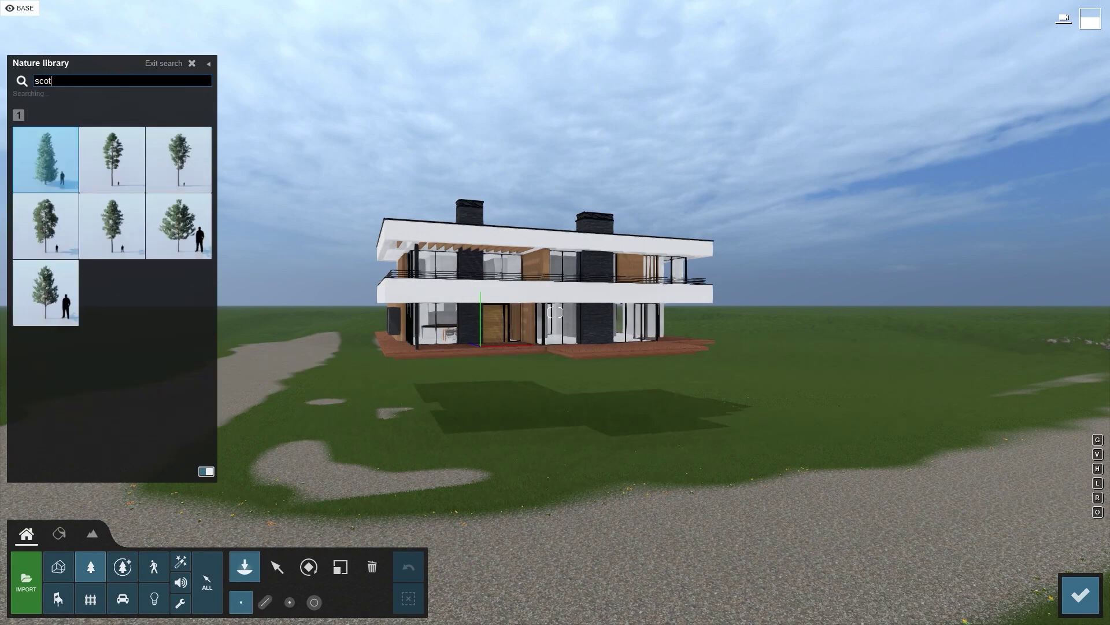
mouse_move(108, 224)
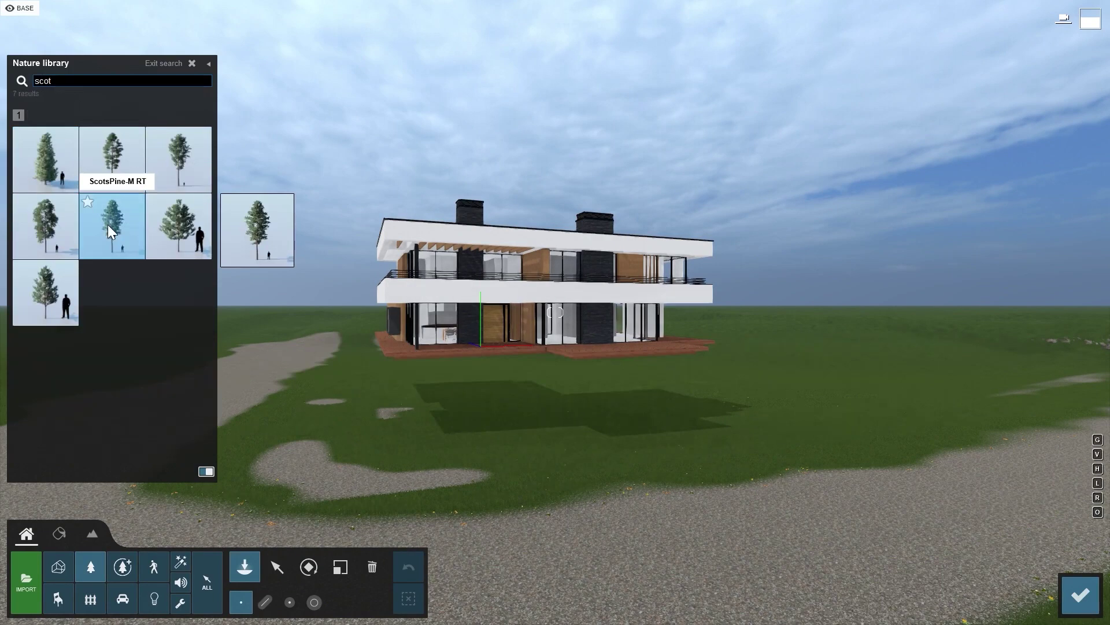
left_click(107, 225)
Place the Scots pine behind the house next to the rear terrace and return to the photo
key("o")
right_click_drag(502, 287, 525, 185)
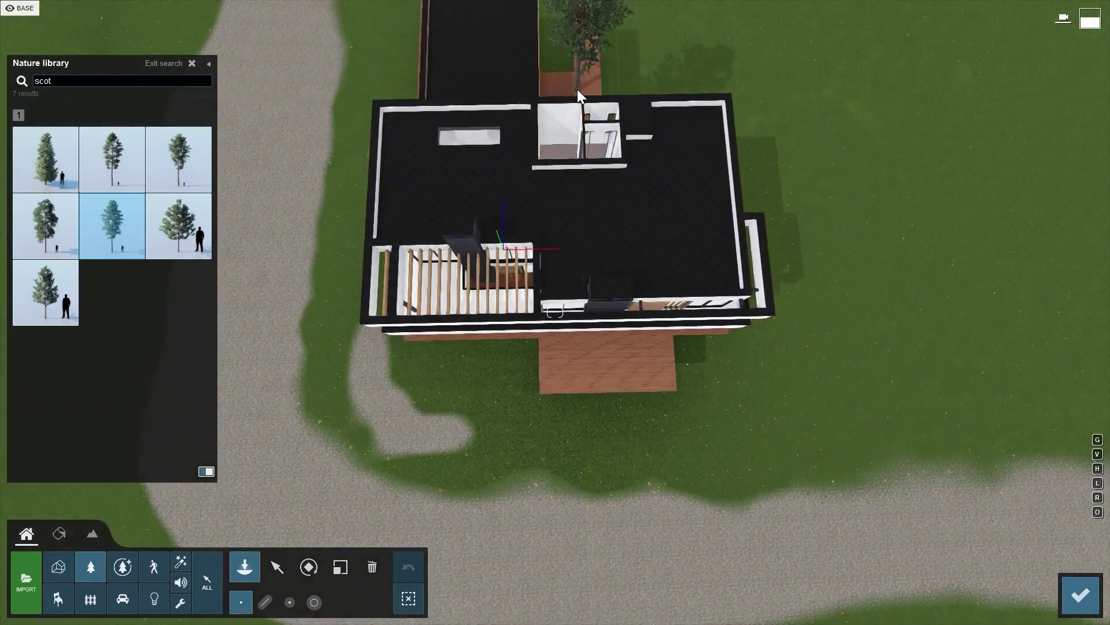
left_click(579, 90)
right_click_drag(595, 181, 595, 301)
left_click(277, 566)
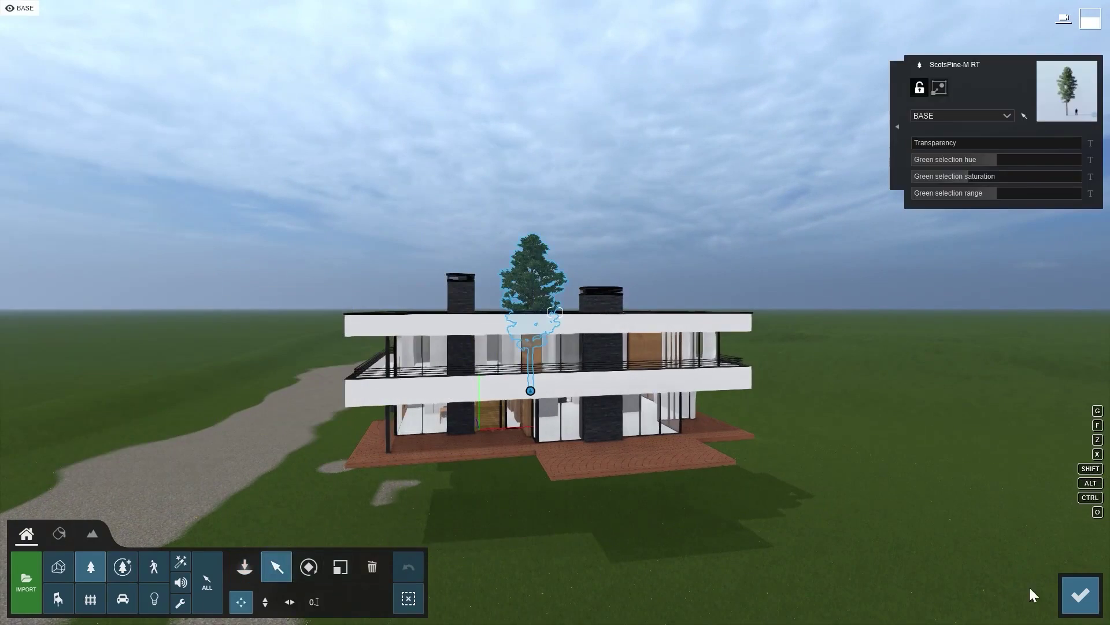
left_click(1081, 593)
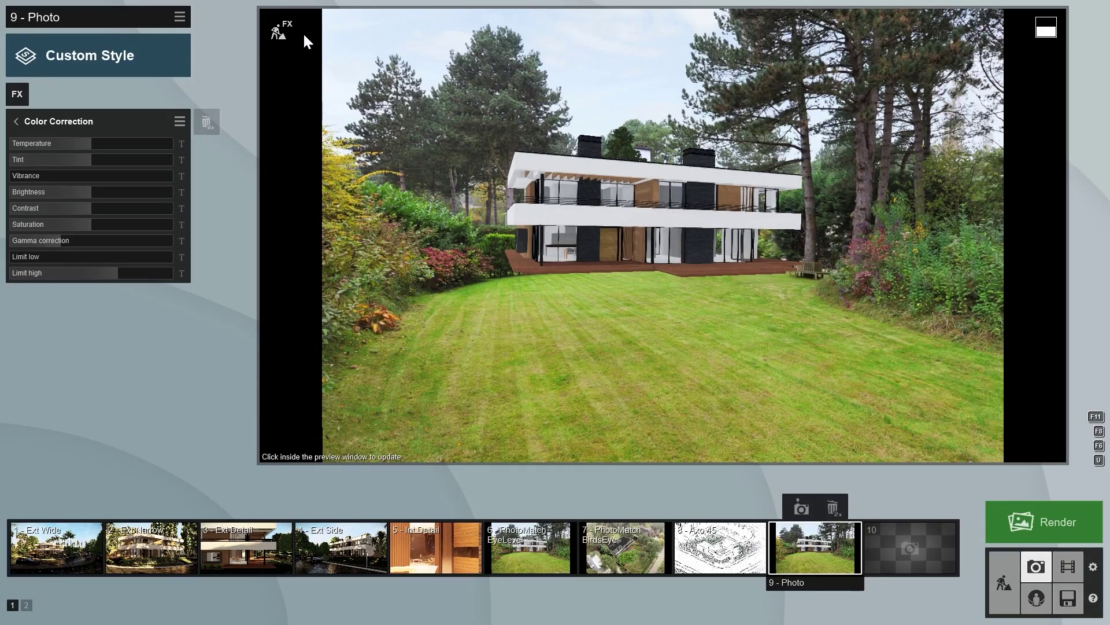
Reopen the scene, shift the Scots pine on the rear terrace so it hides the old white chimney, and return to the photo
left_click(282, 32)
right_click_drag(519, 251, 519, 133)
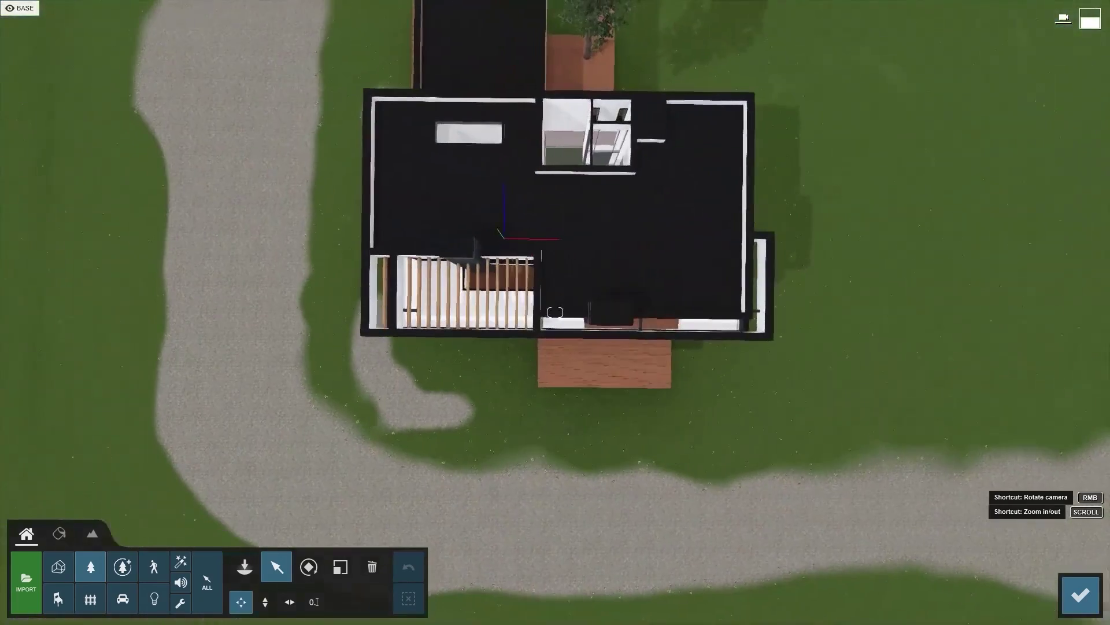
left_click(601, 59)
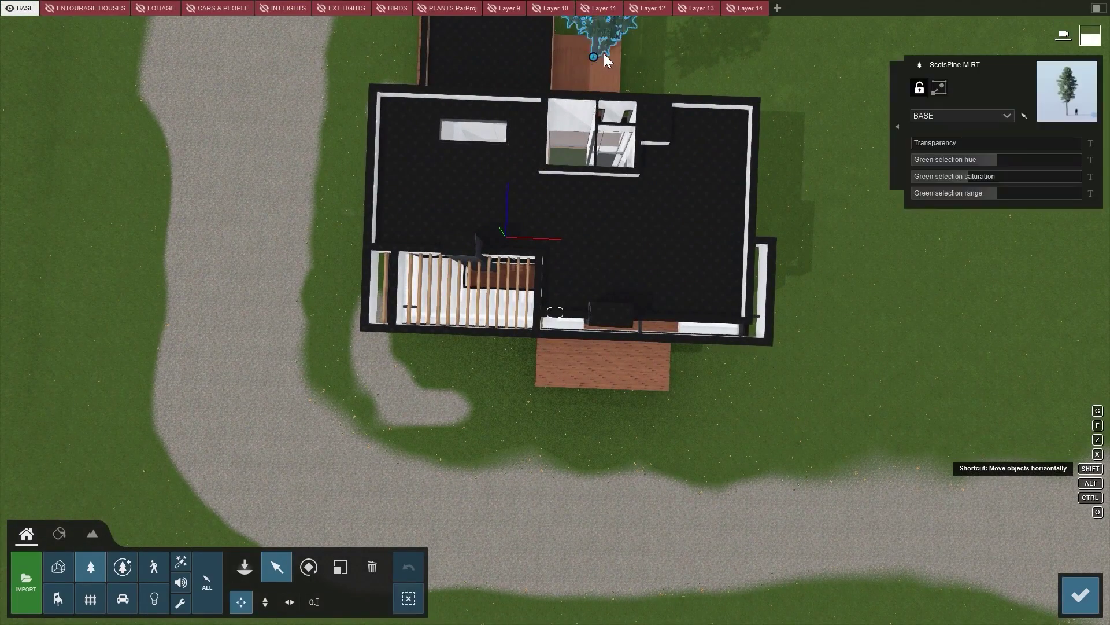
left_click(1079, 593)
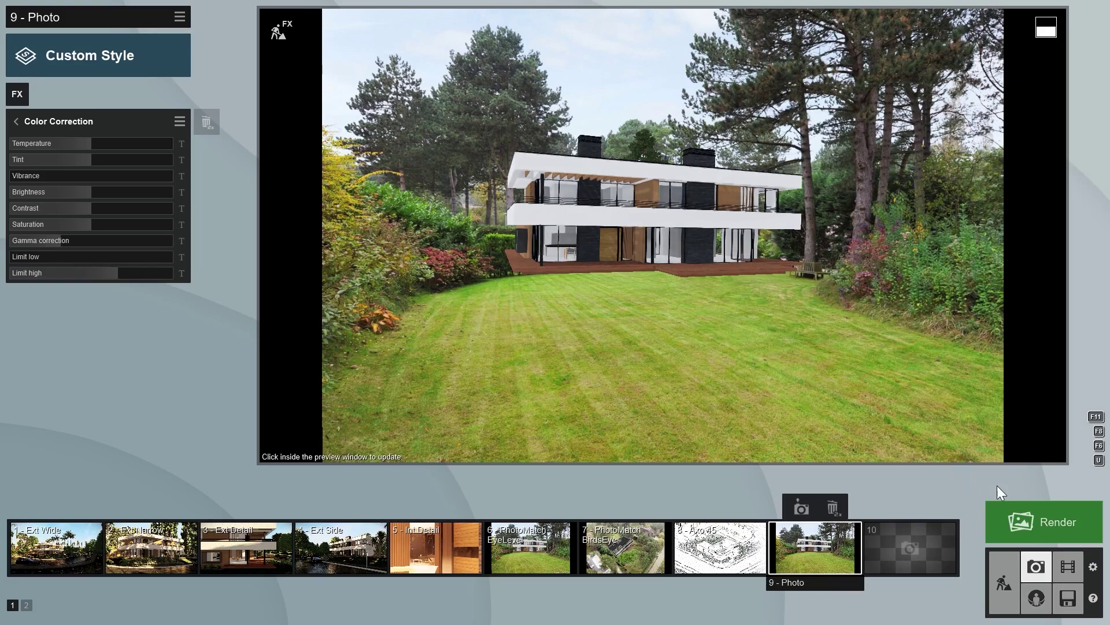
Render the current shot at Desktop size, 1920x1080, and save it as a JPG named Photomatch
left_click(1042, 514)
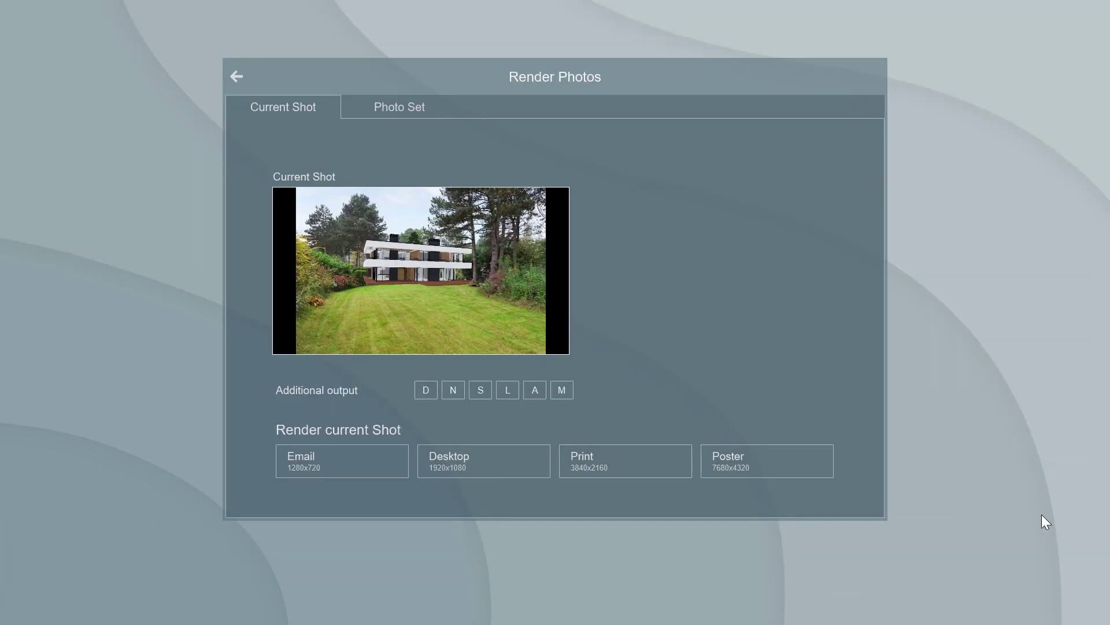
left_click(500, 467)
type("Photomatch")
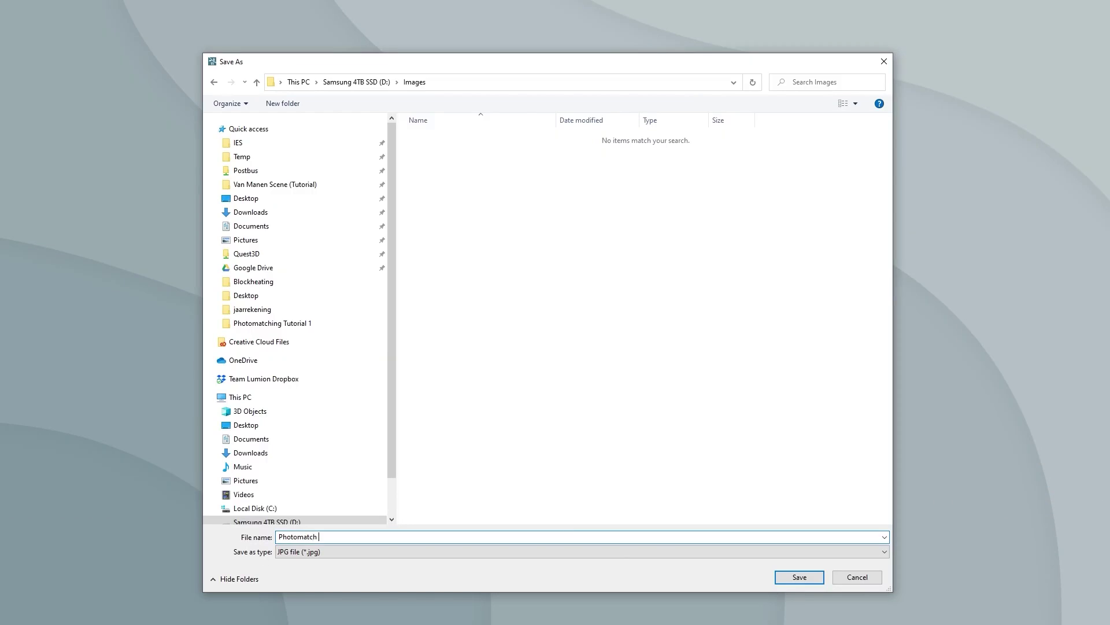
key("Return")
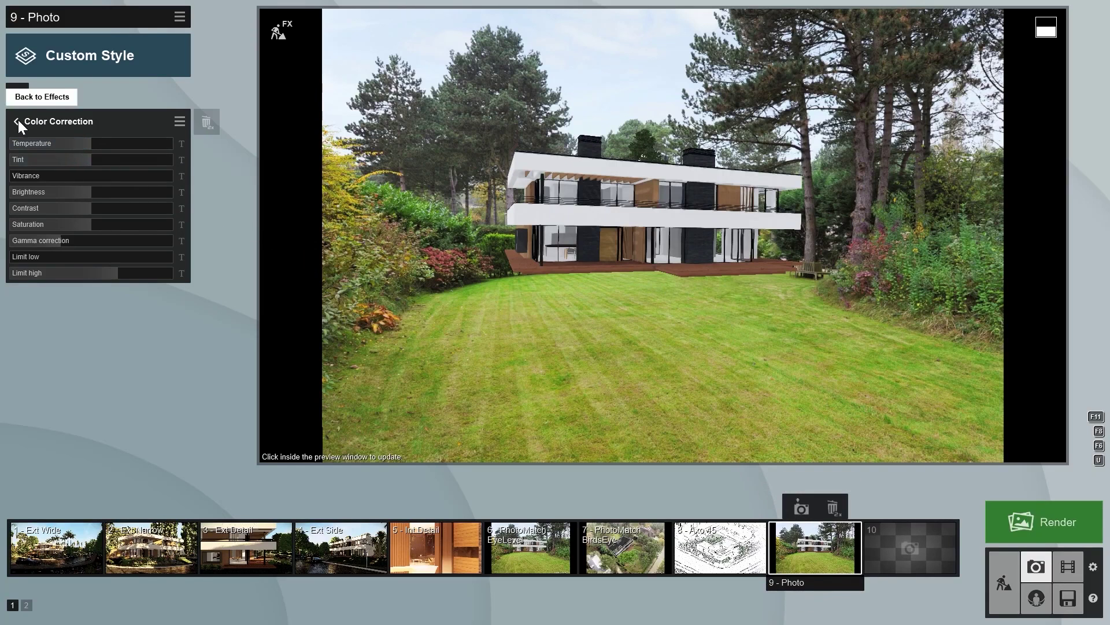
Add the Layer Visibility effect and turn on layer 2, ENTOURAGE HOUSES
left_click(18, 119)
left_click(18, 95)
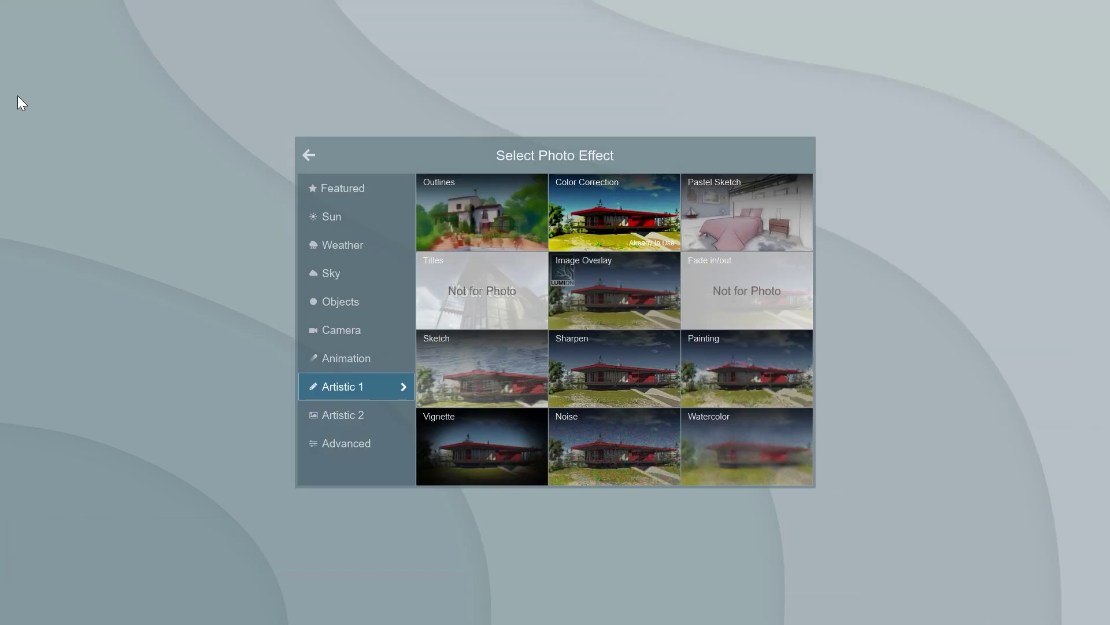
left_click(340, 301)
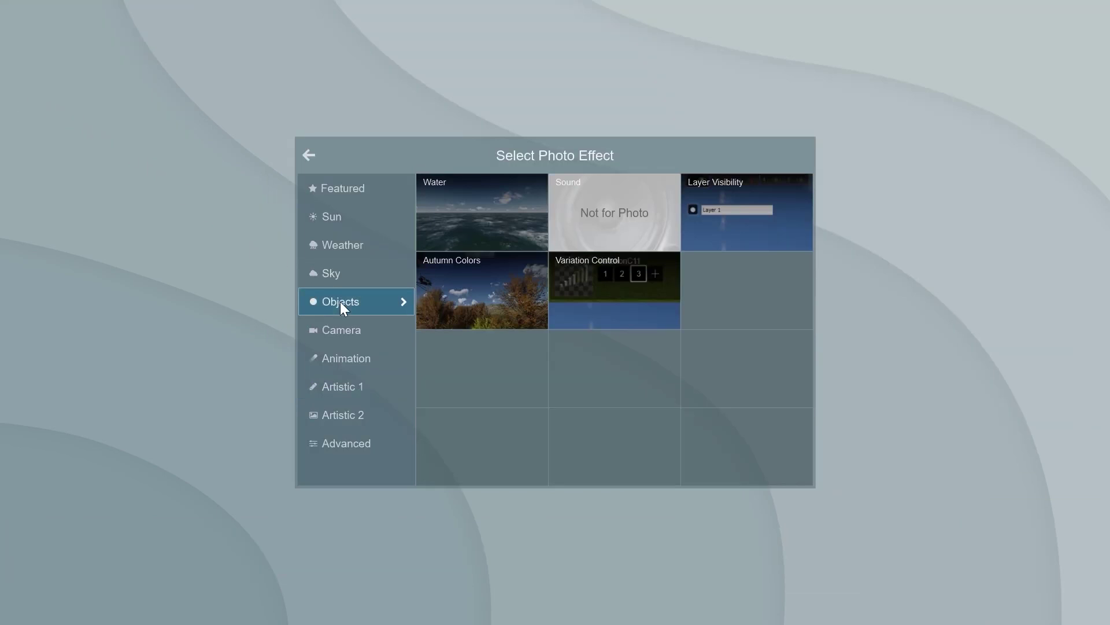
left_click(741, 214)
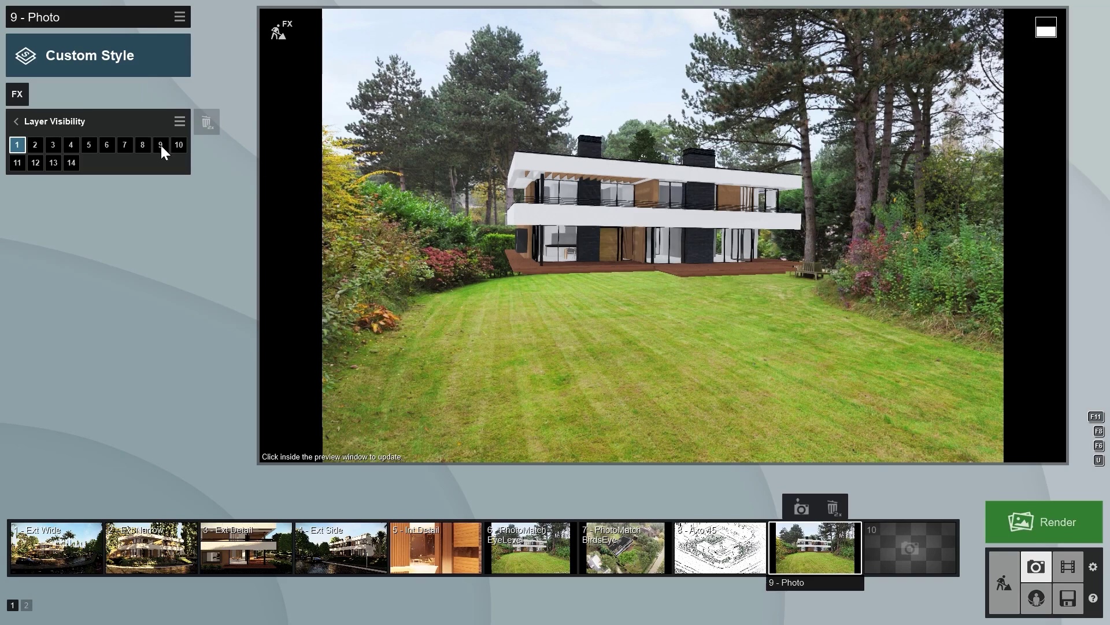
left_click(36, 140)
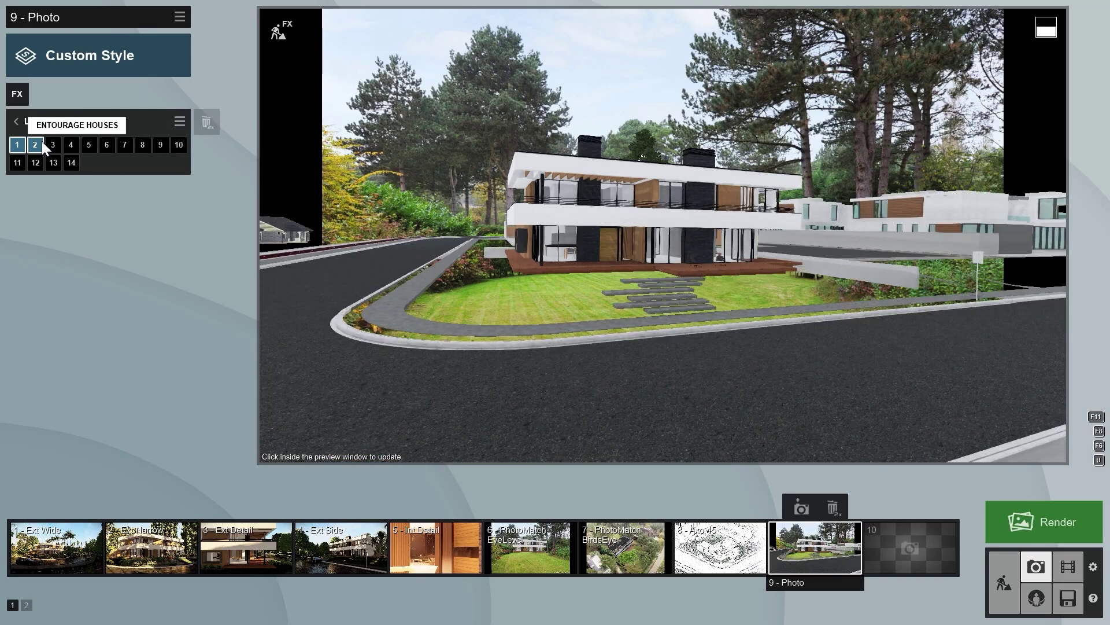
Preview layers 3 and 4, FOLIAGE and CARS & PEOPLE, in the shot and turn both off again
left_click(49, 143)
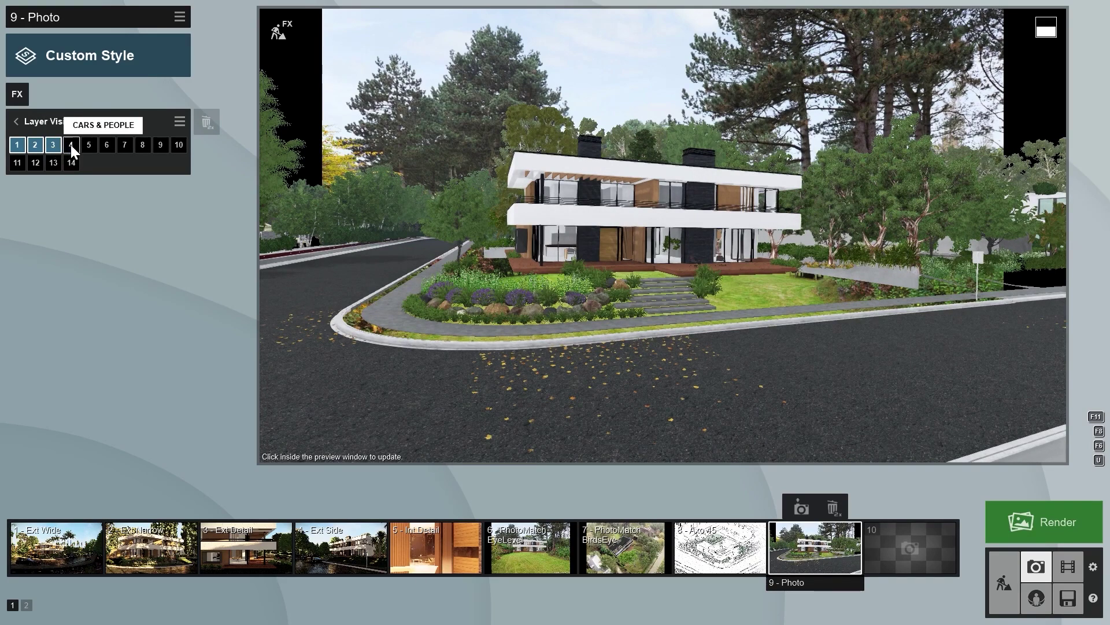
left_click(70, 145)
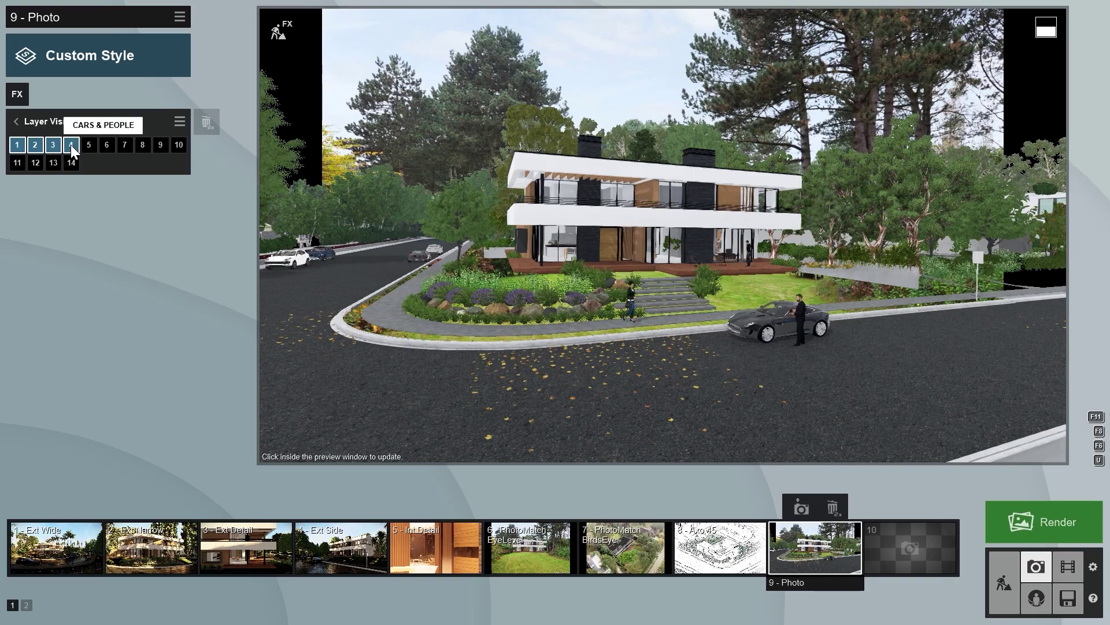
left_click(70, 145)
left_click(48, 146)
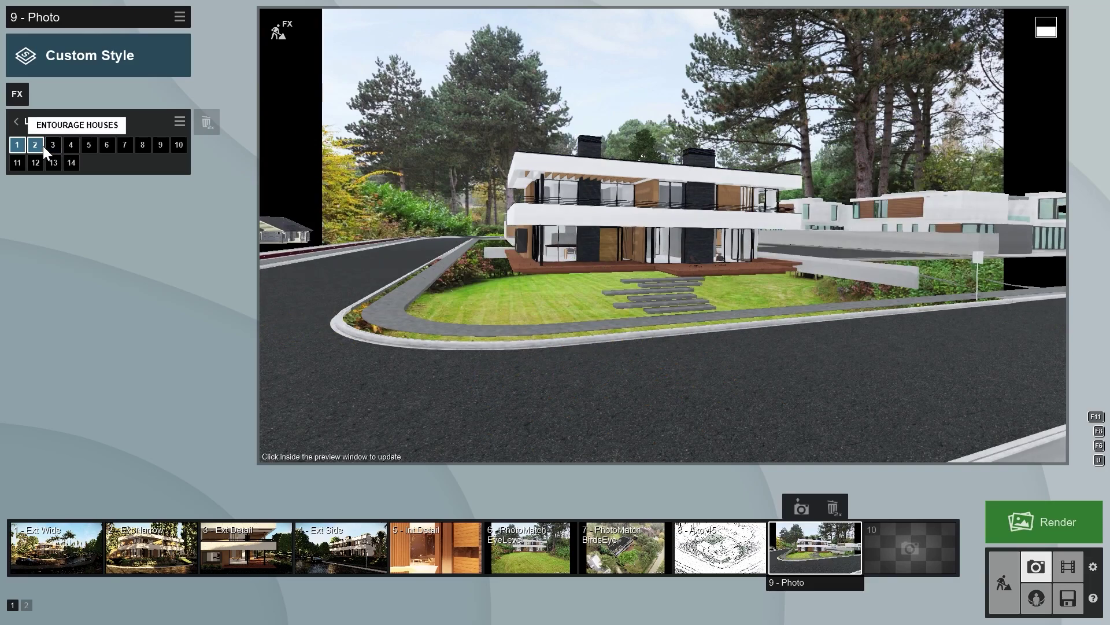
Turn off layer 2, ENTOURAGE HOUSES, and place a broadleaf shrub from the nature library beside the house's terrace
left_click(36, 146)
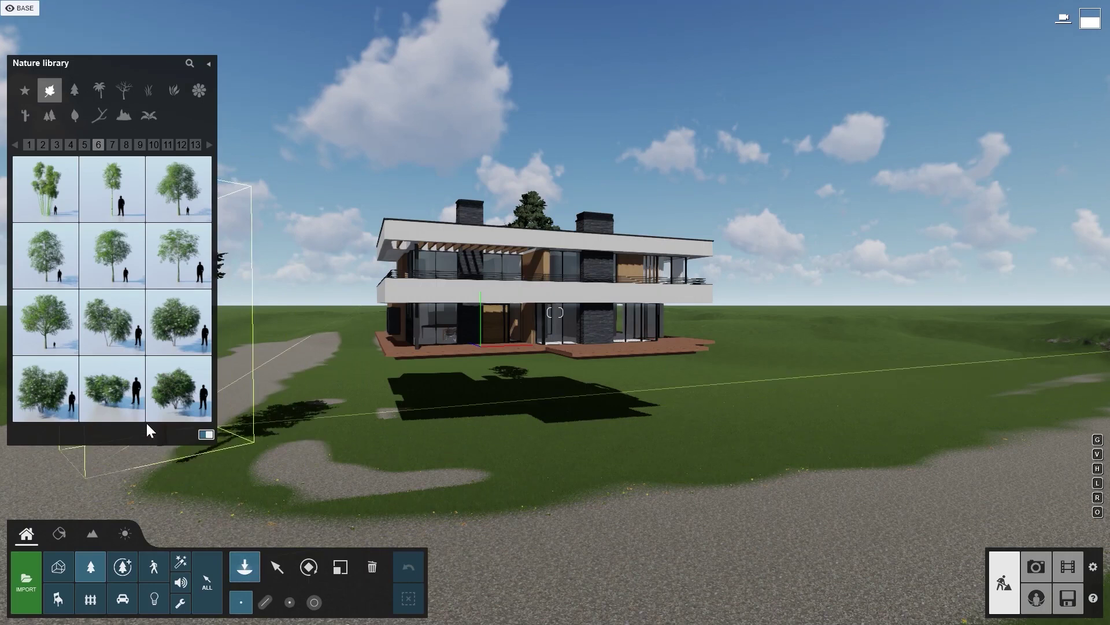
left_click(112, 389)
left_click(386, 354)
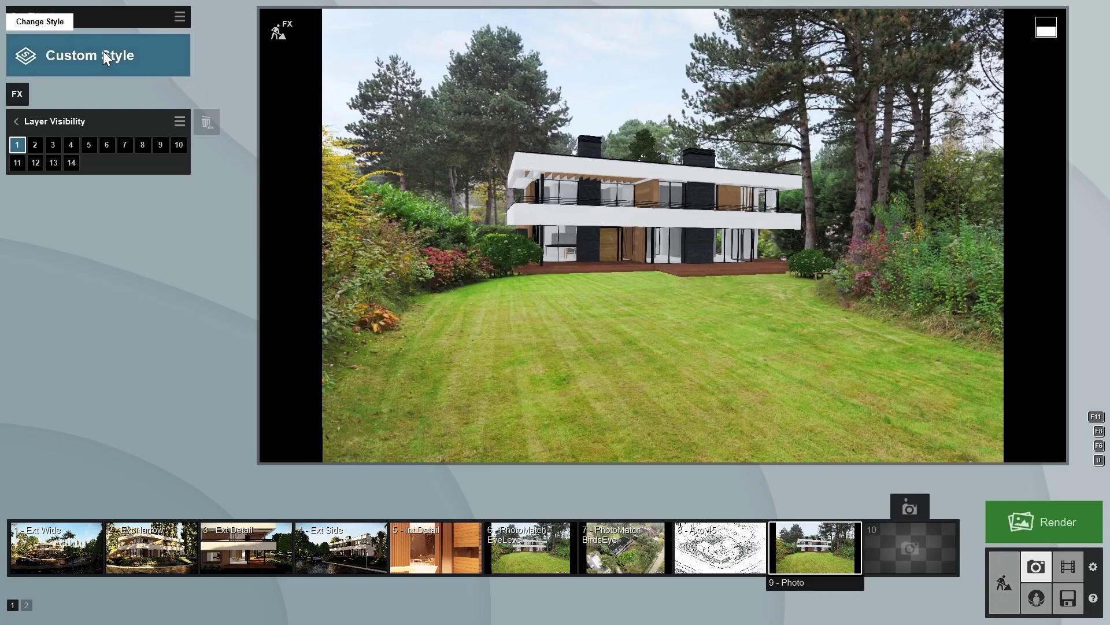
Open the style choices for the photo shot and pick one of the preset styles
left_click(106, 56)
left_click(344, 417)
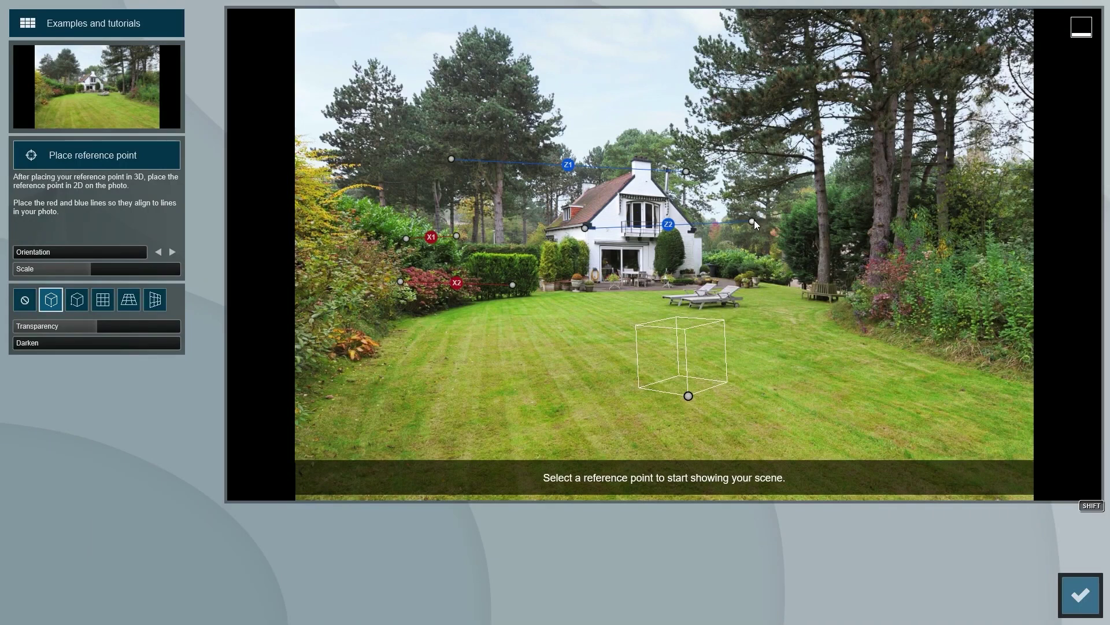
Align the blue Z2 line with the white house's facade at balcony height and the Z1 line with the chimney top
left_click_drag(754, 220, 693, 234)
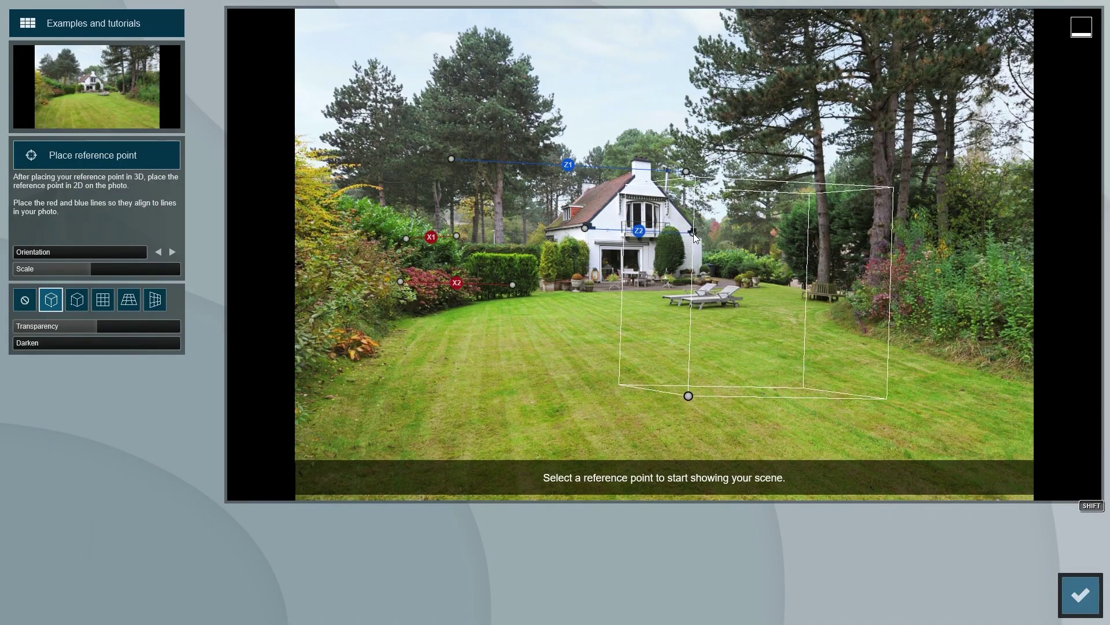
left_click_drag(687, 172, 651, 161)
left_click_drag(452, 158, 635, 161)
Adjust the photo match's scale and alignment, and shift the reference point in the aerial photo to fit the model over the old house
left_click_drag(87, 269, 113, 282)
left_click_drag(459, 303, 443, 298)
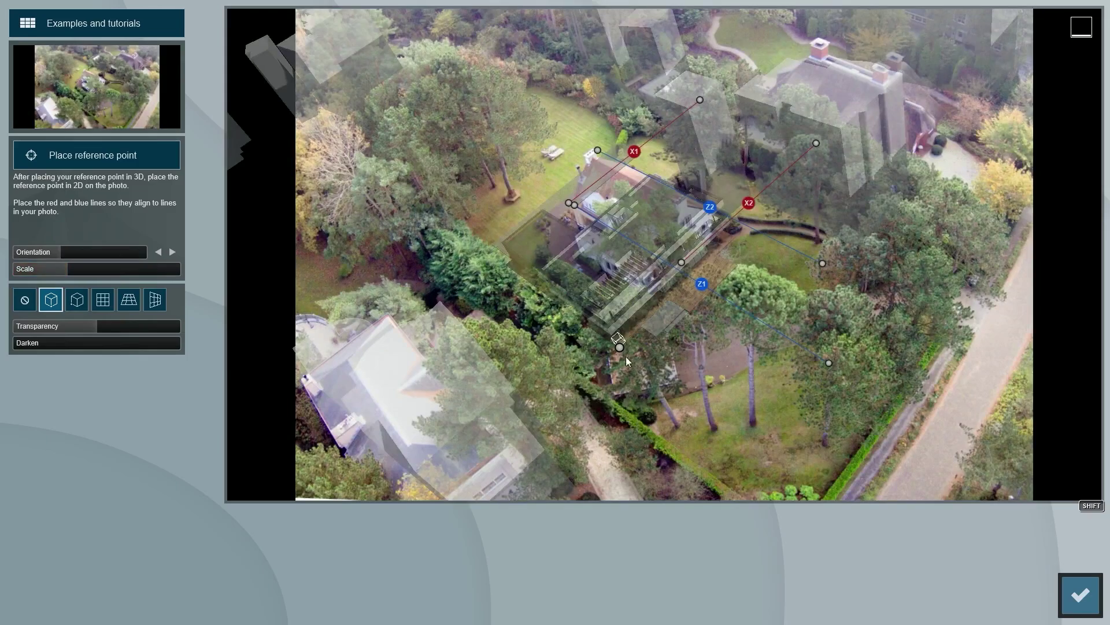
left_click_drag(620, 348, 600, 367)
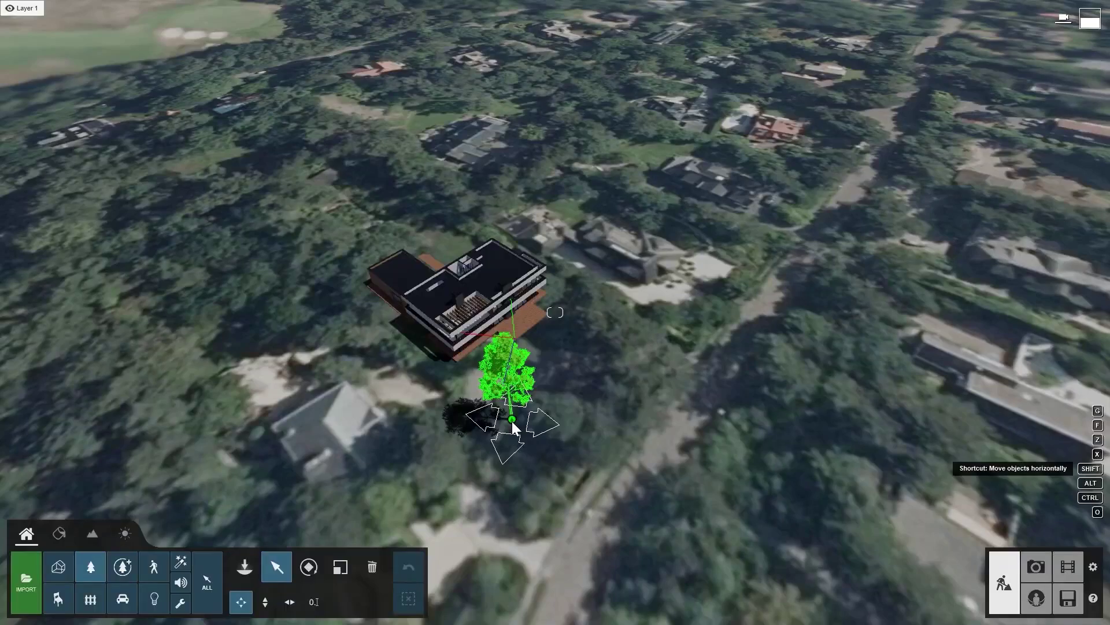
Move the tree in front of the house sideways across the ground in the aerial scene
left_click_drag(512, 421, 541, 418)
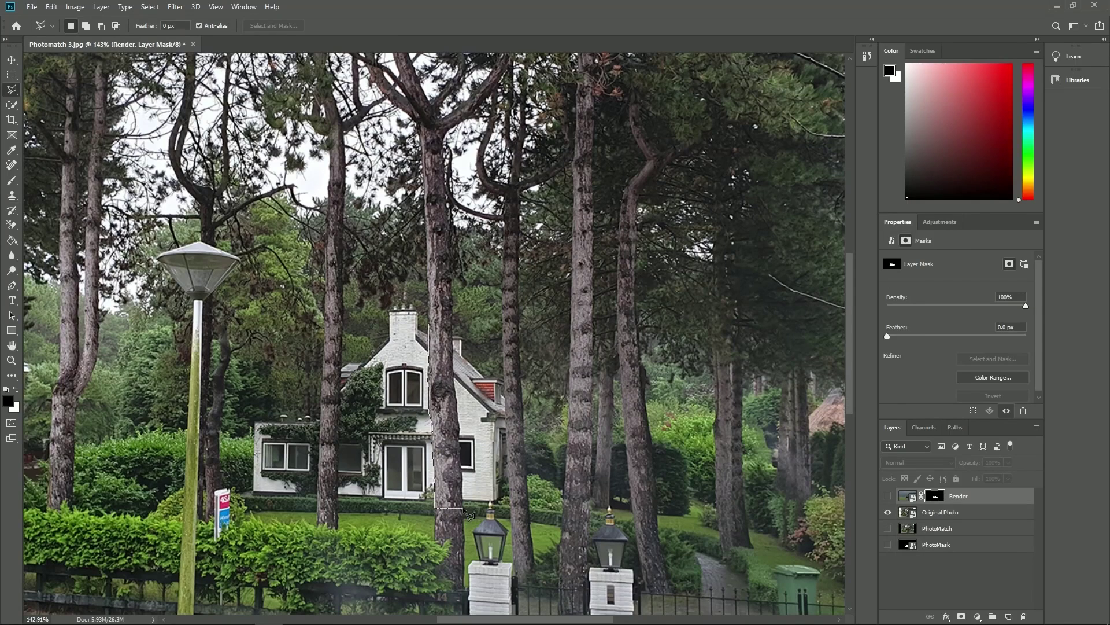
In Photoshop, outline the pine trunk in front of the house with the Polygonal Lasso, show the Render layer, and fill the selection black on its mask
left_click(462, 467)
left_click(459, 437)
left_click(460, 428)
left_click(457, 399)
left_click(453, 375)
left_click(453, 323)
left_click(429, 324)
left_click(888, 495)
key("g")
left_click(438, 377)
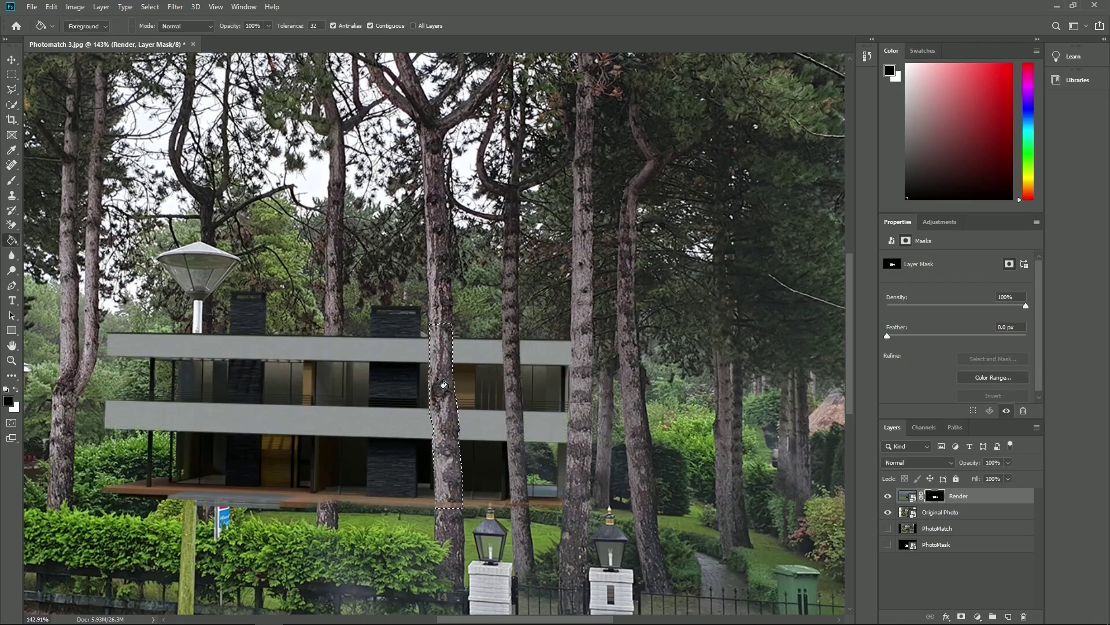